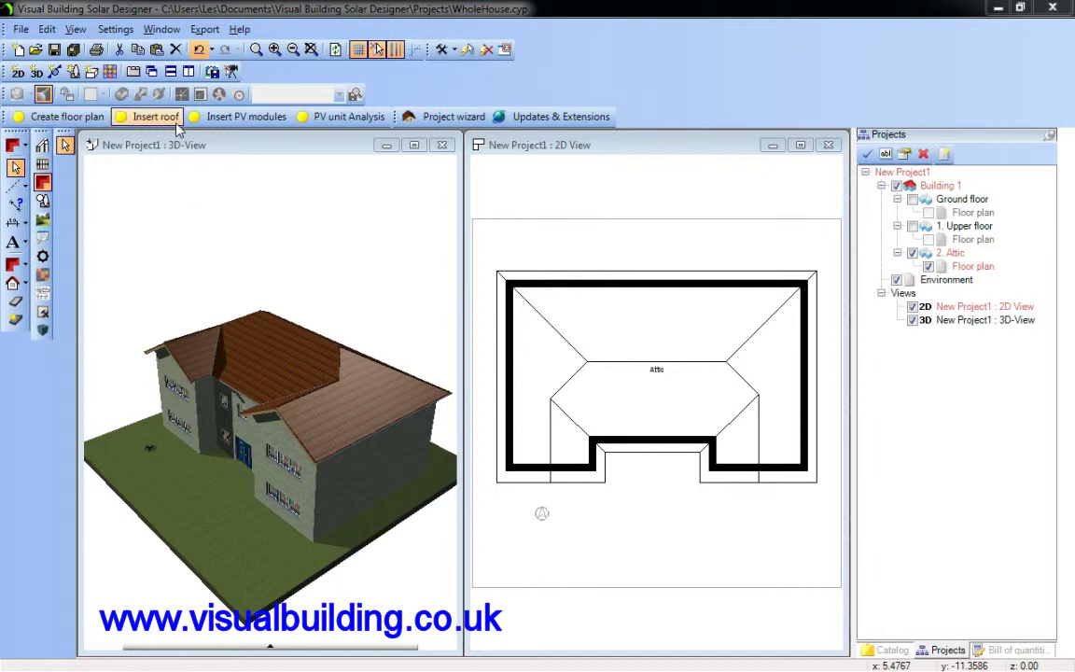
# Insert a 6 x 2 array of roof-mounted HIO-205NKHE5 PV modules with 0.20 m spacing on the recessed front roof slope
pyautogui.click(218, 123)
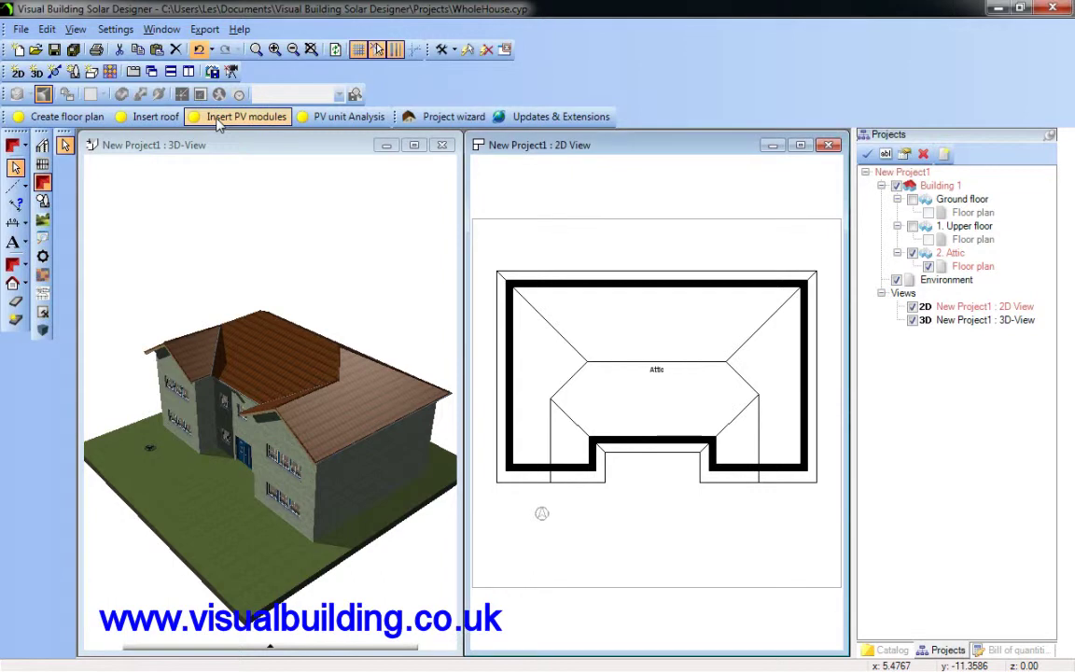
pyautogui.click(498, 336)
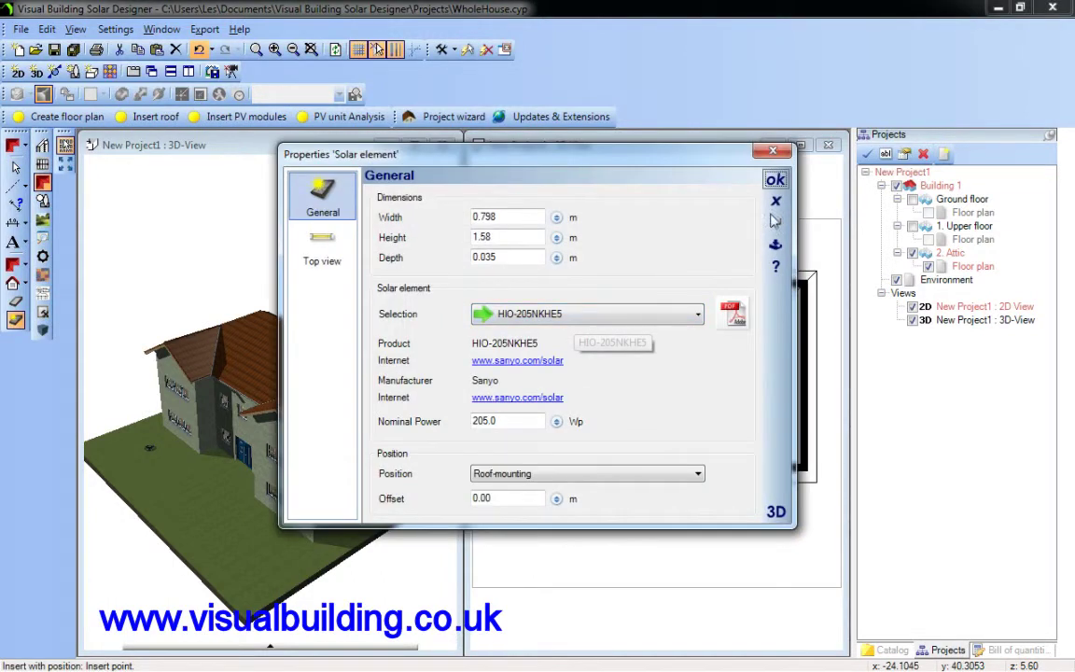
pyautogui.click(776, 179)
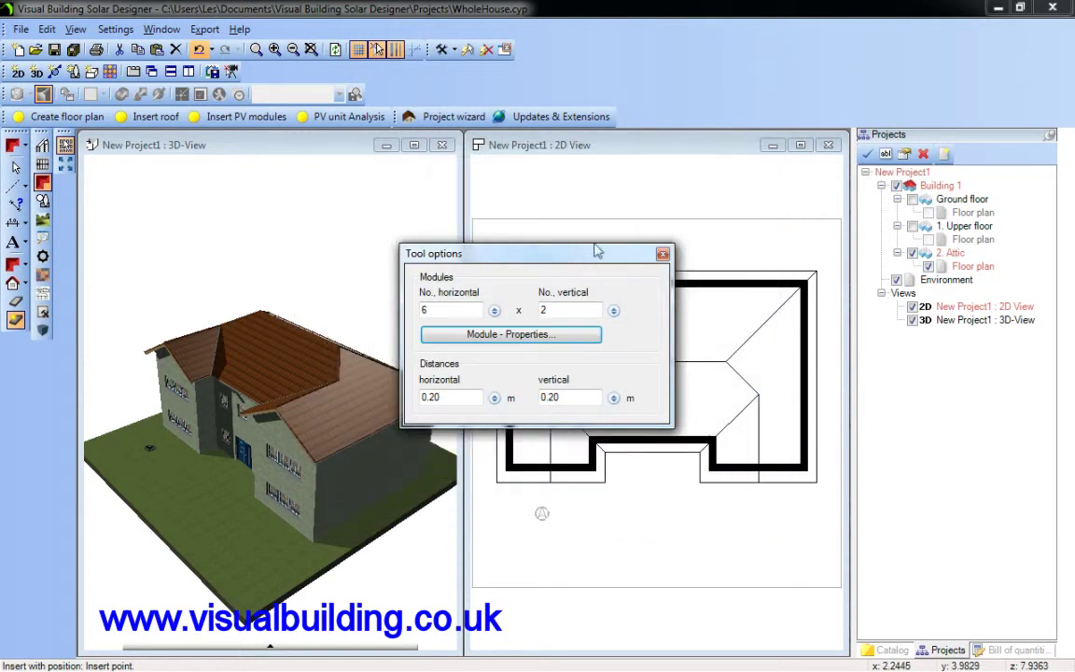
pyautogui.moveTo(597, 250); pyautogui.dragTo(402, 41)
pyautogui.click(654, 402)
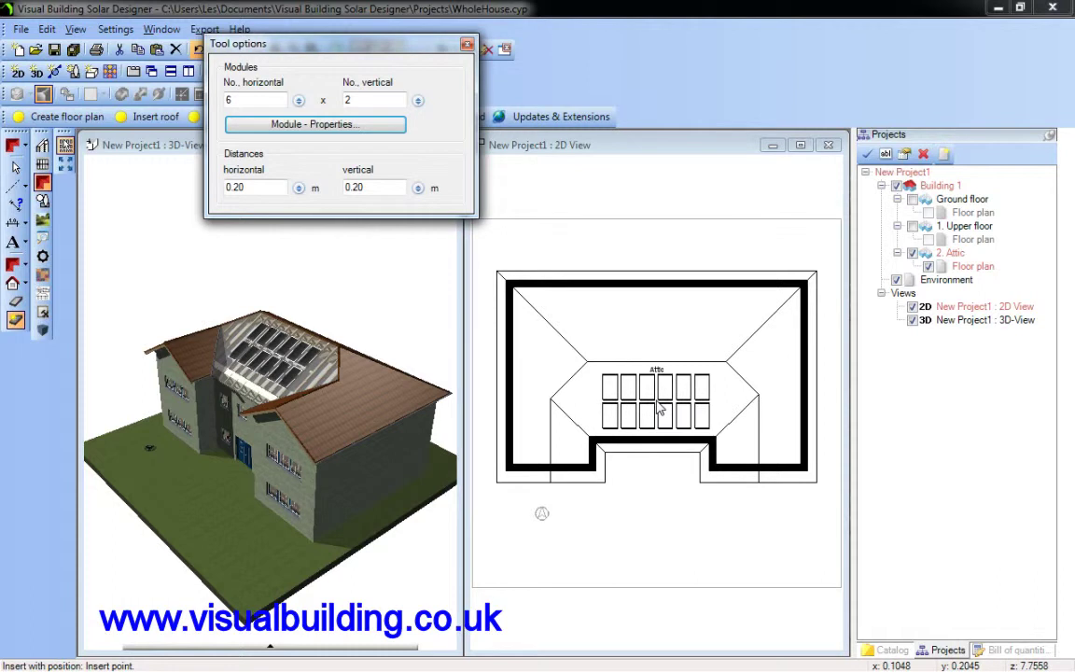
pyautogui.click(656, 401)
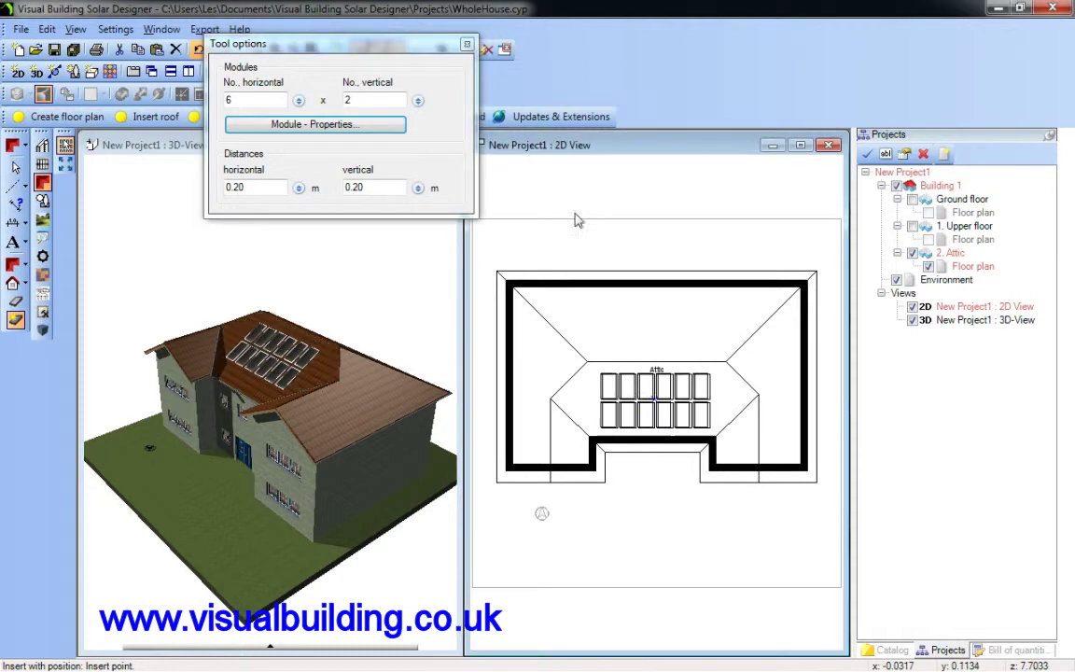
pyautogui.click(468, 44)
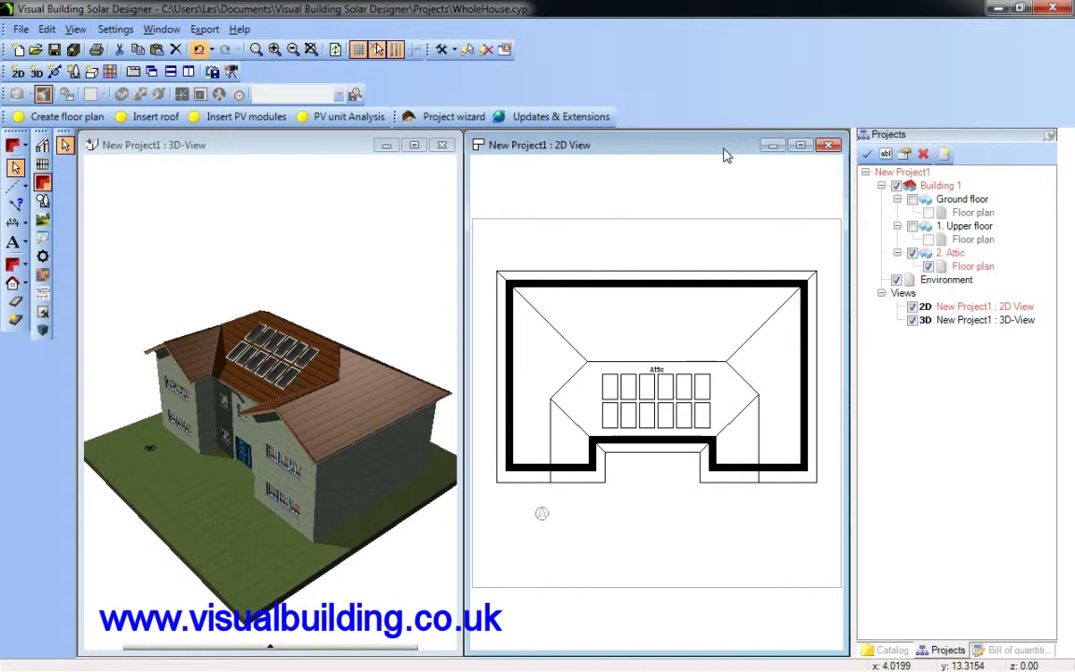
# Set PDFCreator as the printer in the printer settings
pyautogui.click(20, 29)
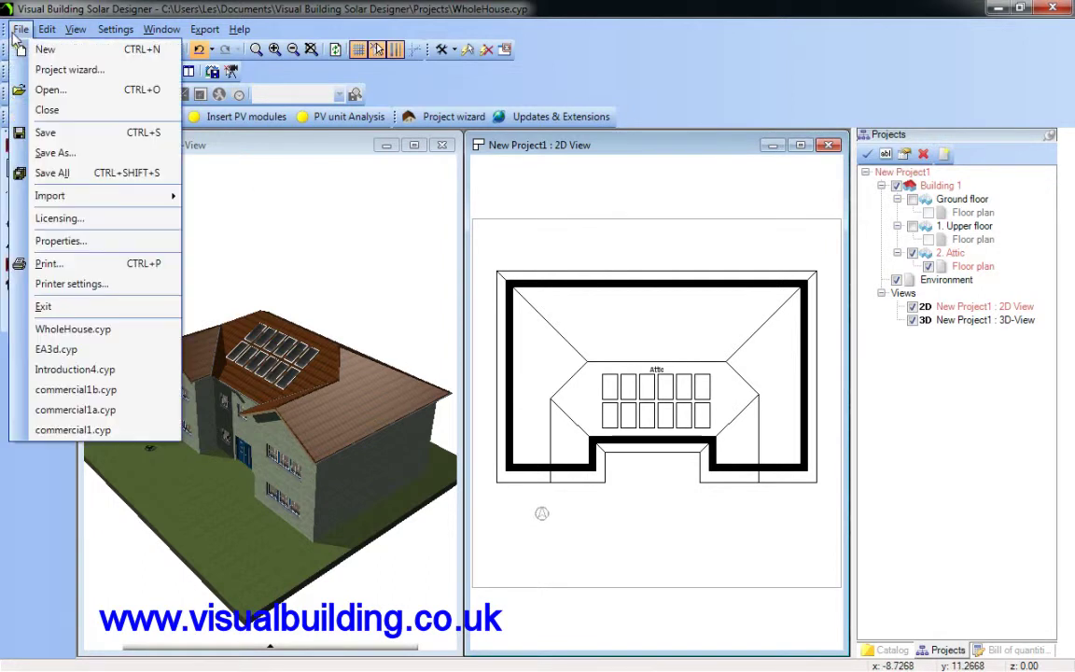
pyautogui.click(75, 287)
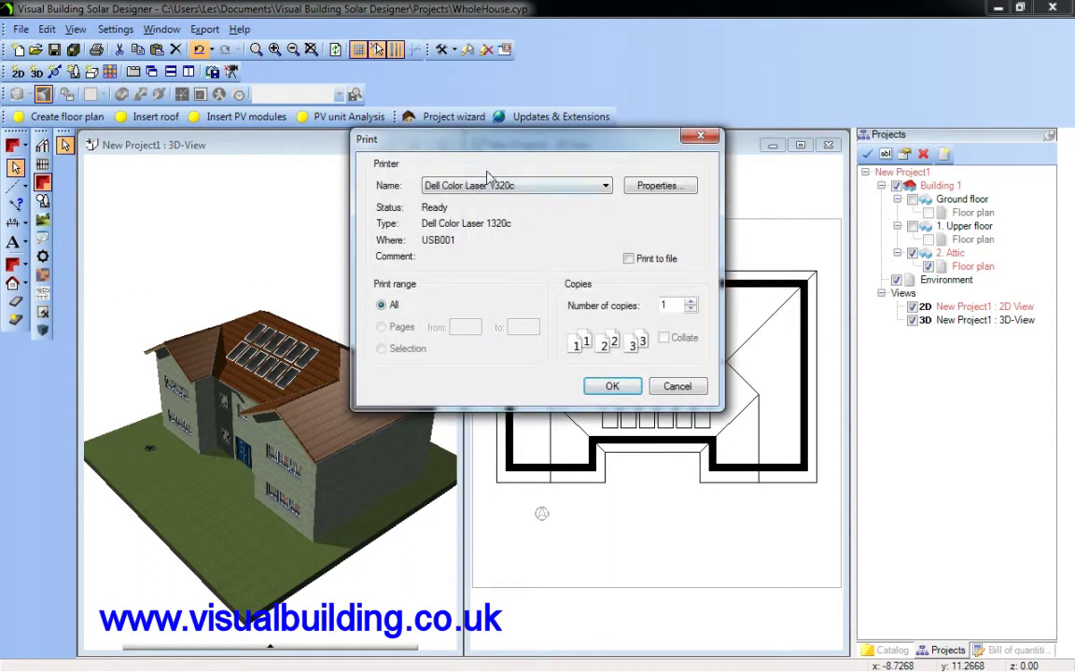
pyautogui.click(607, 186)
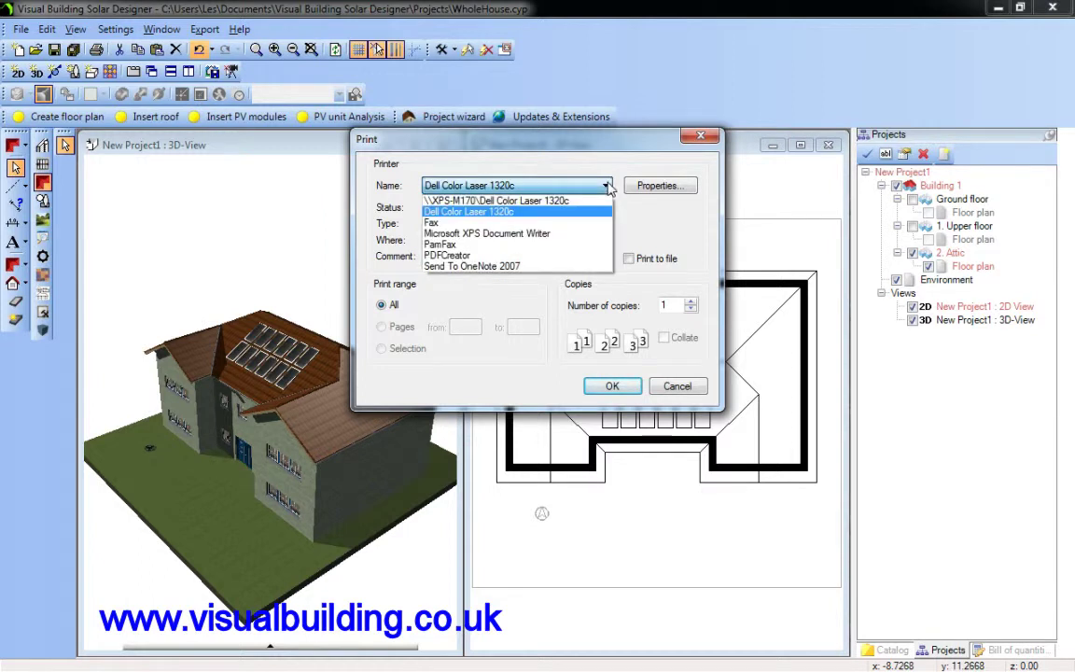
pyautogui.click(523, 258)
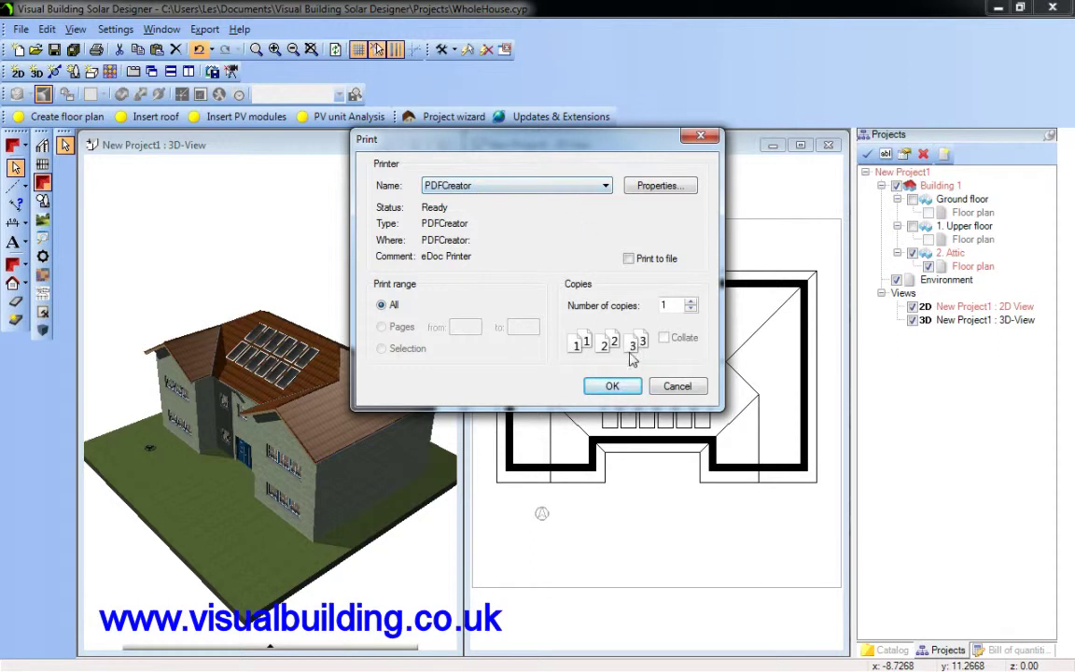
pyautogui.click(612, 387)
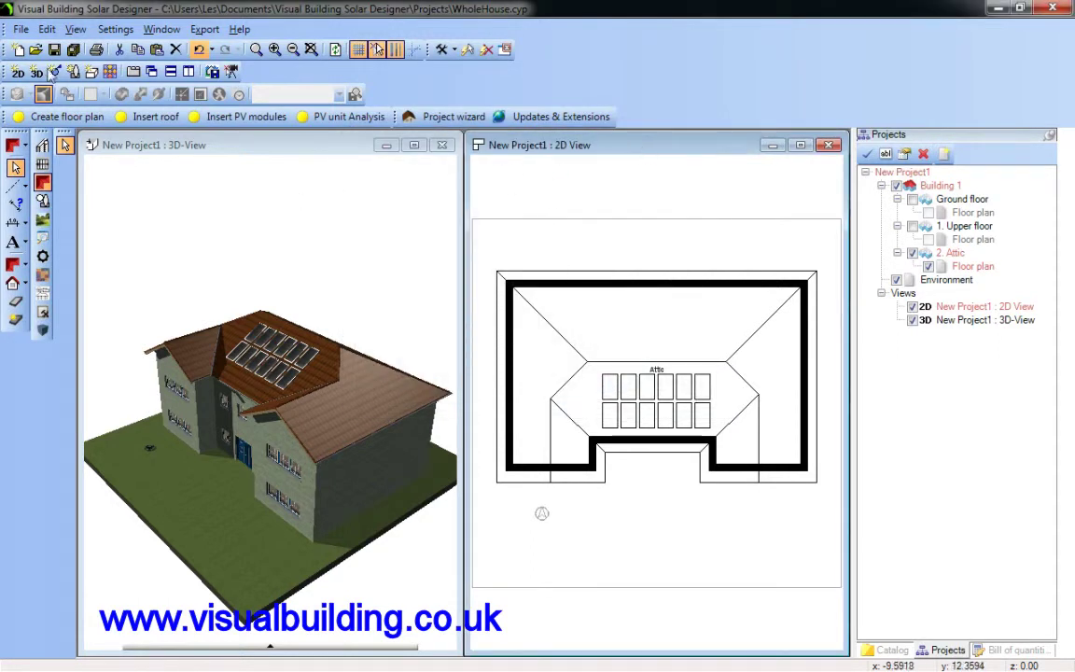
# Try to print the attic plan on A4 landscape paper with the print area placed around the PV modules
pyautogui.click(19, 29)
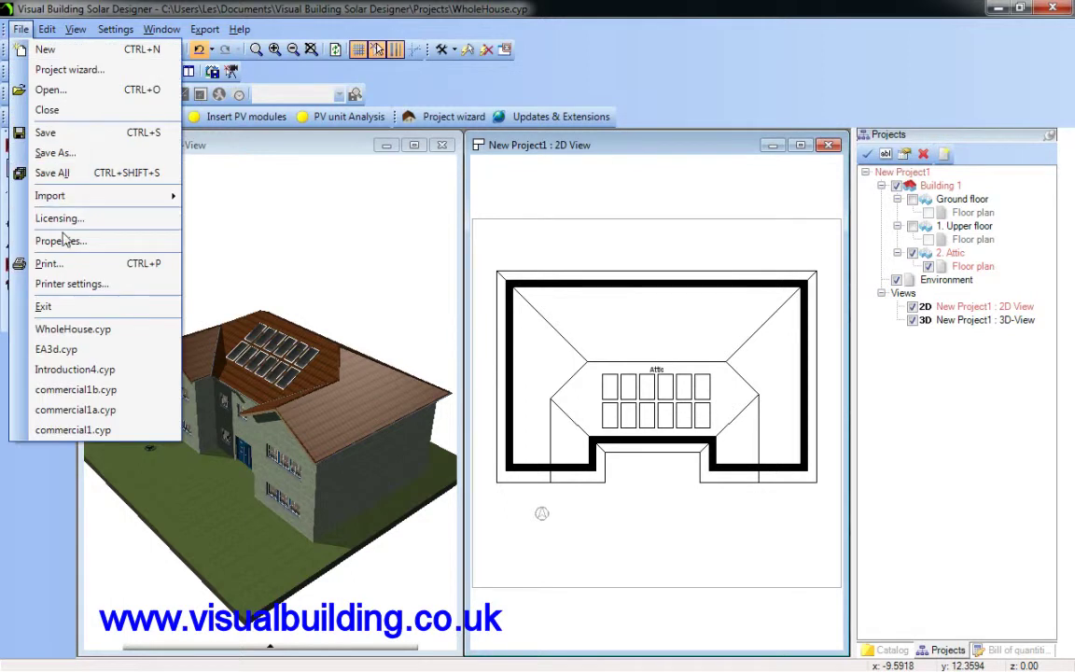
pyautogui.click(62, 268)
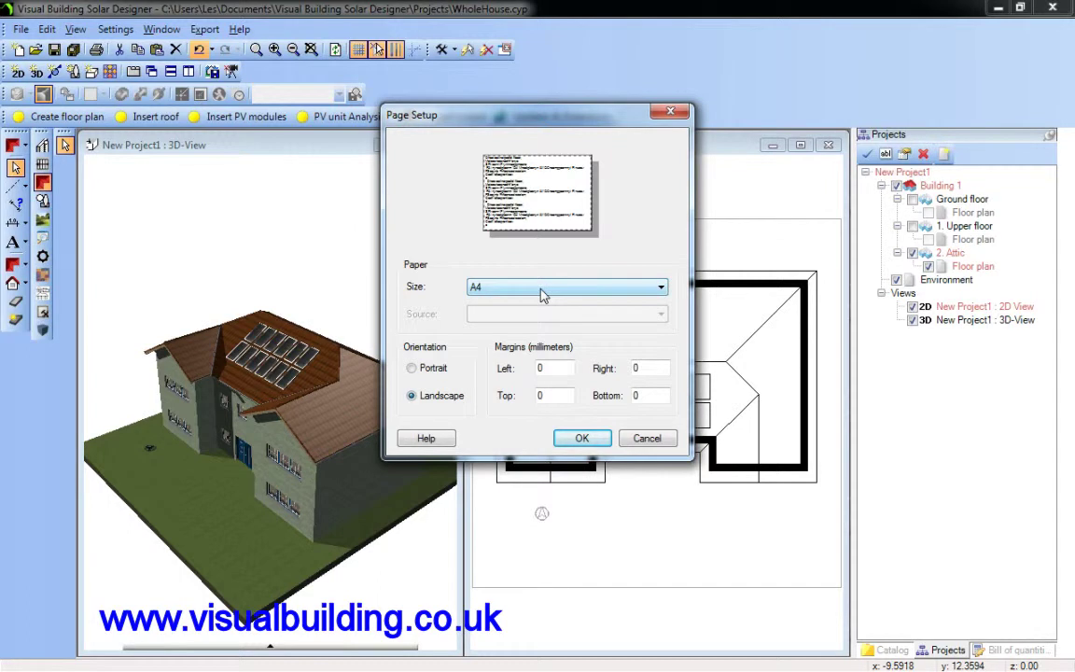
pyautogui.click(585, 438)
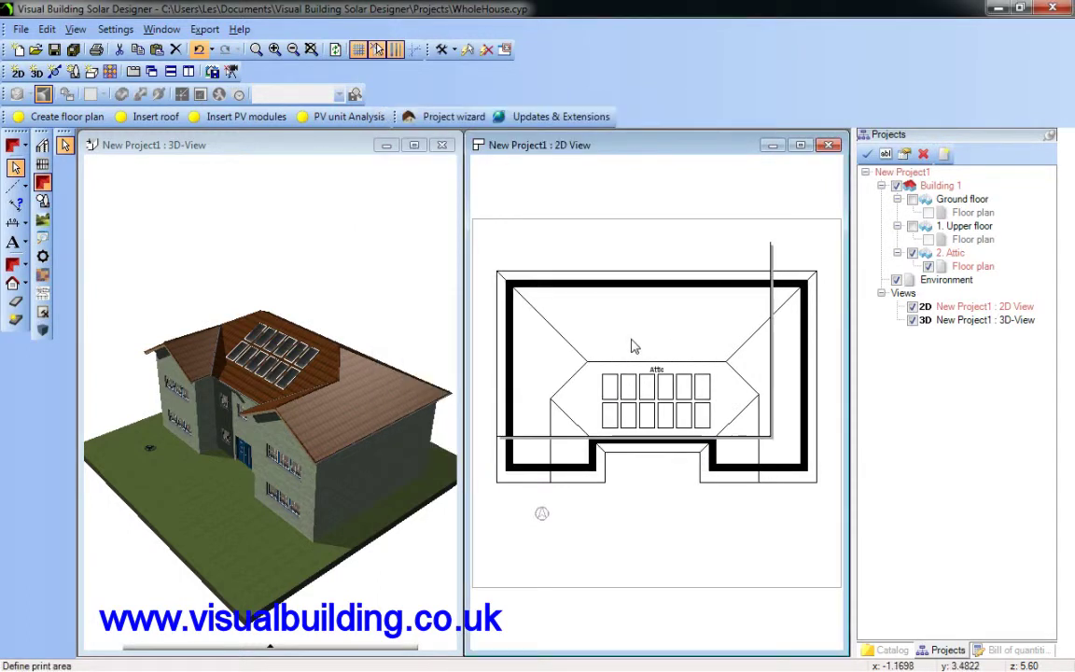
pyautogui.click(695, 395)
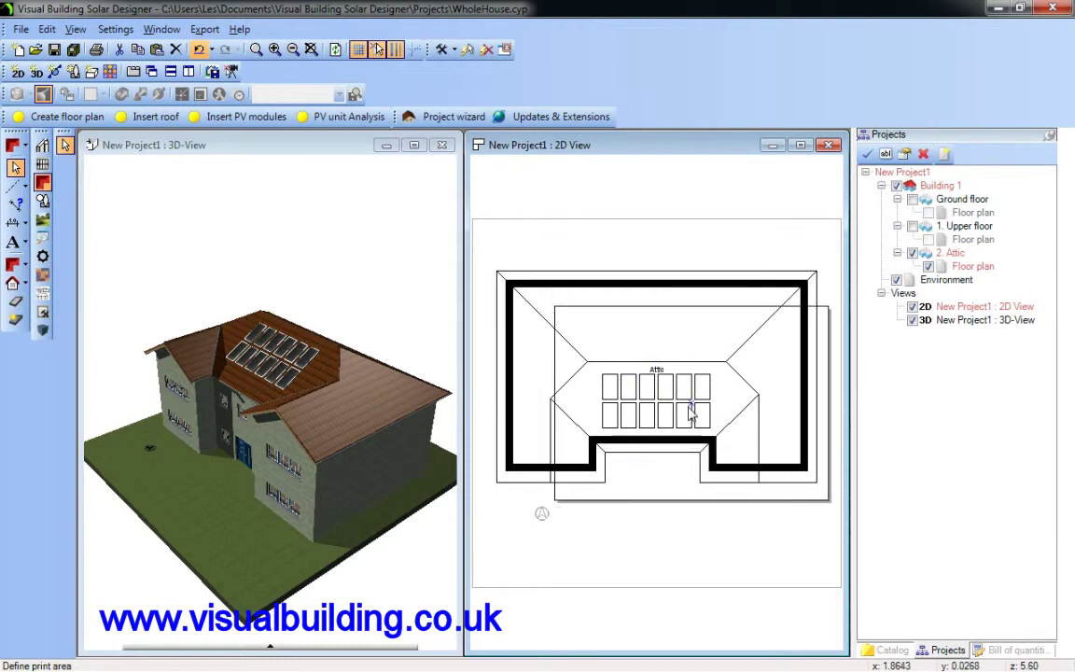
pyautogui.click(690, 416)
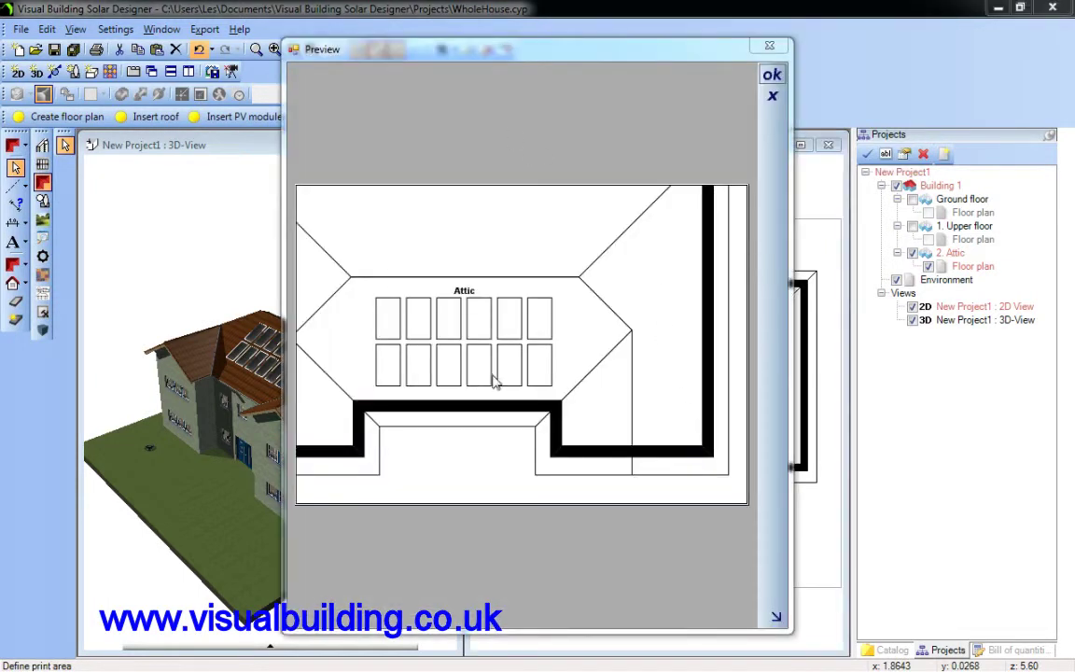
pyautogui.click(771, 49)
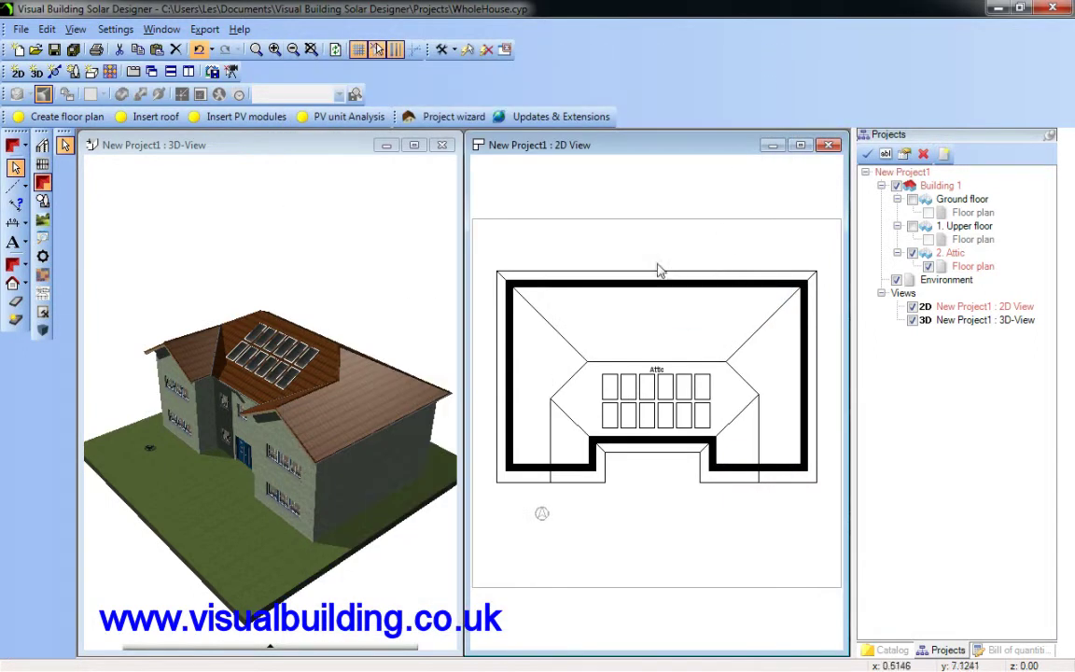
# Print the attic plan on A3 landscape paper with the print area around the whole building, and close the generated PDF
pyautogui.click(21, 29)
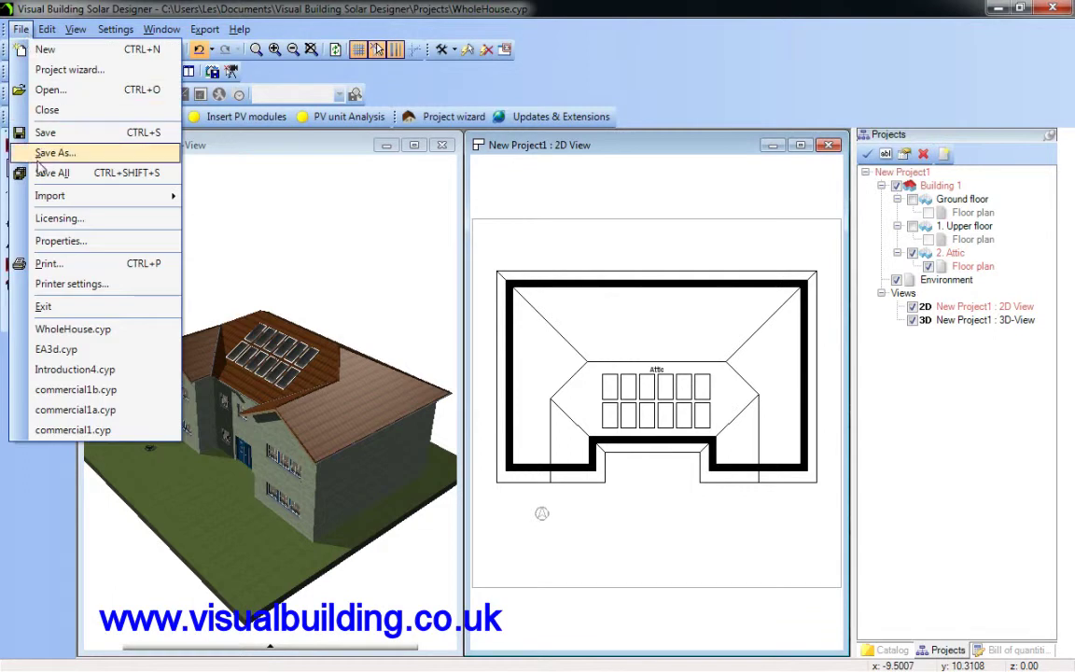
pyautogui.click(74, 283)
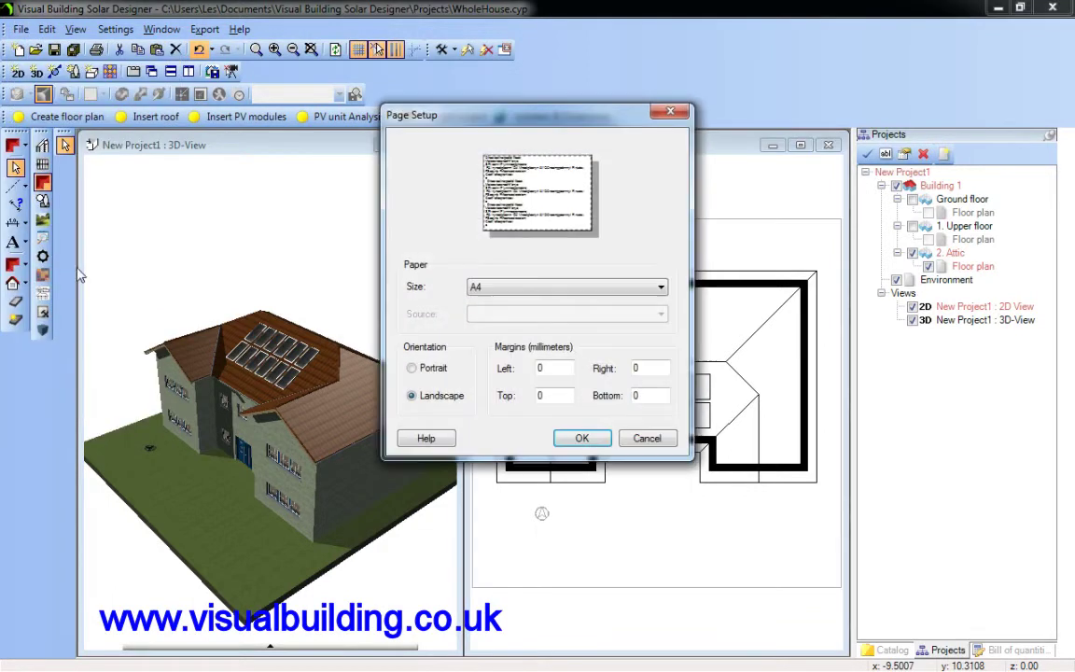
pyautogui.click(663, 288)
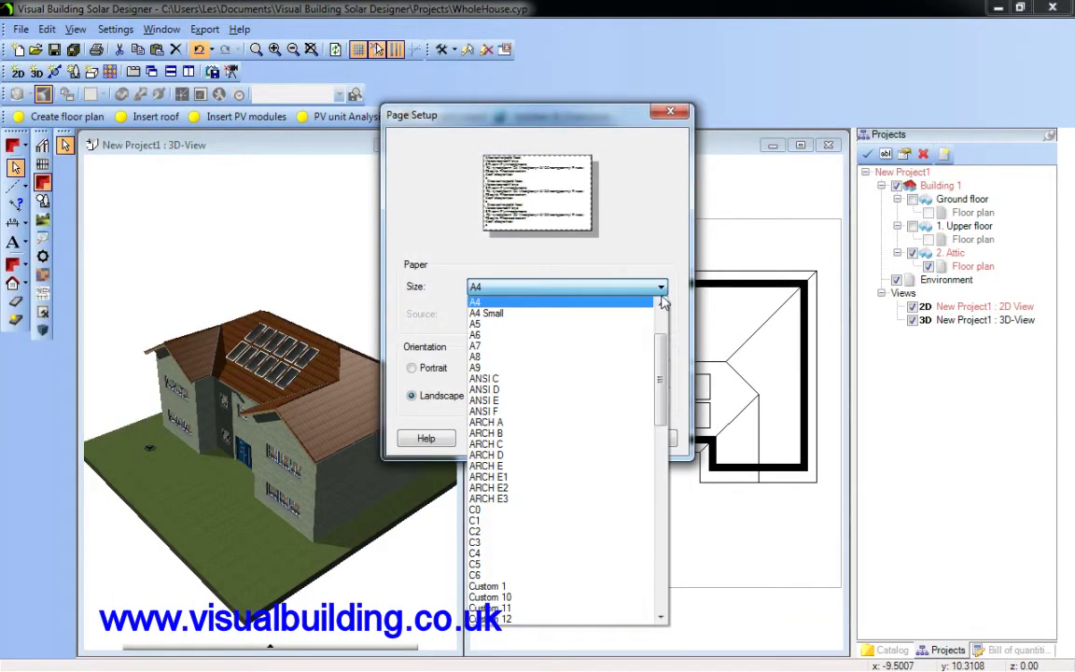
pyautogui.scroll(1, 617, 303)
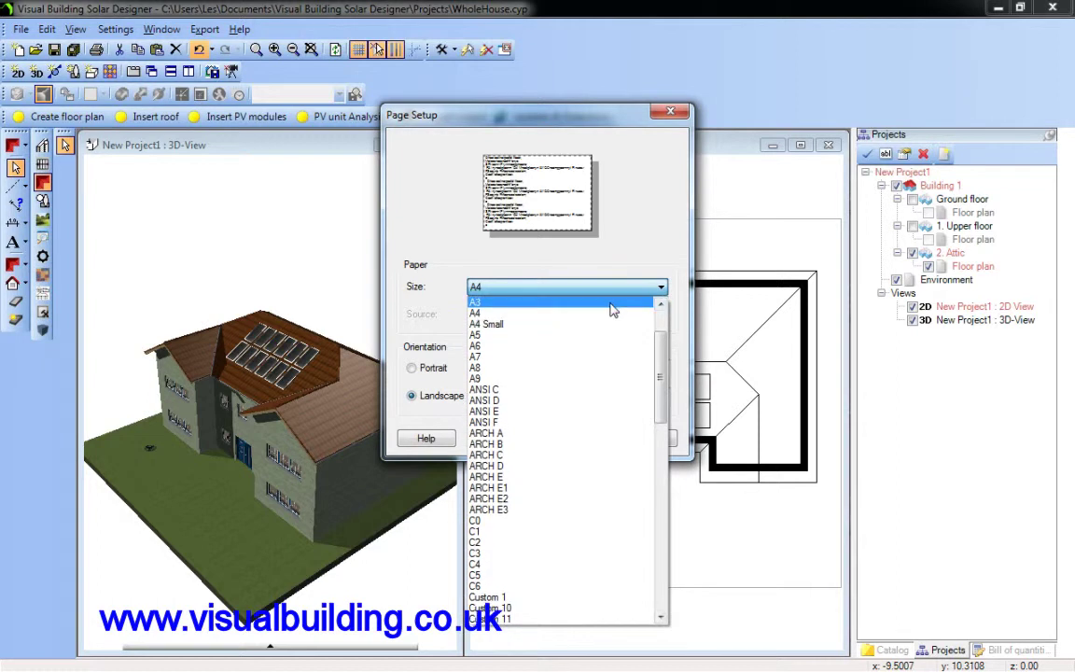
pyautogui.click(618, 303)
pyautogui.click(579, 438)
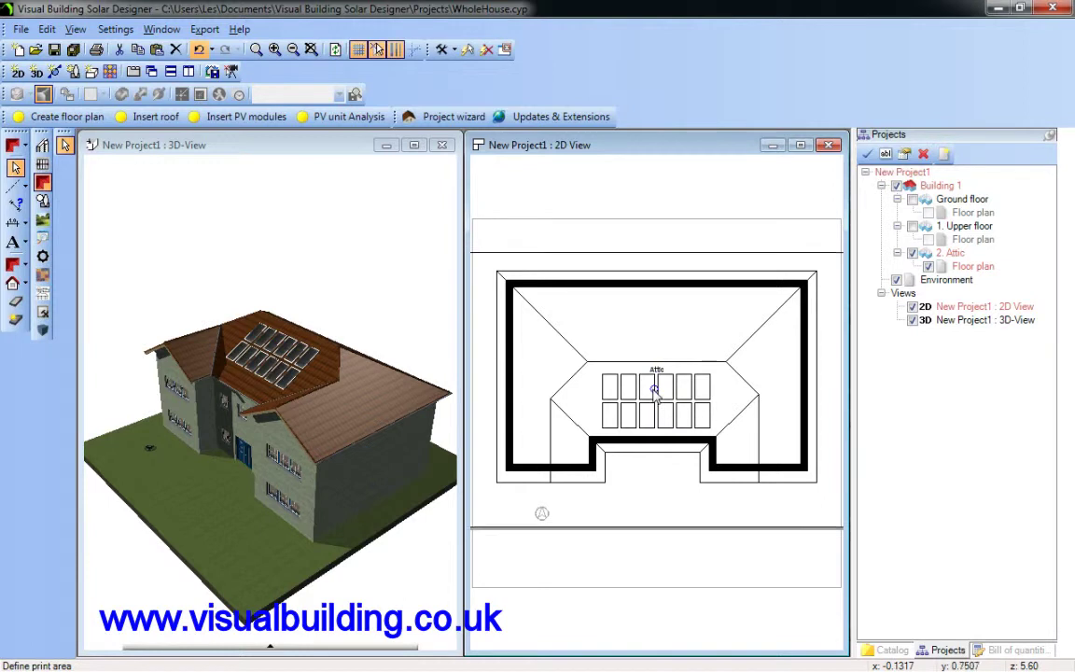
pyautogui.click(657, 394)
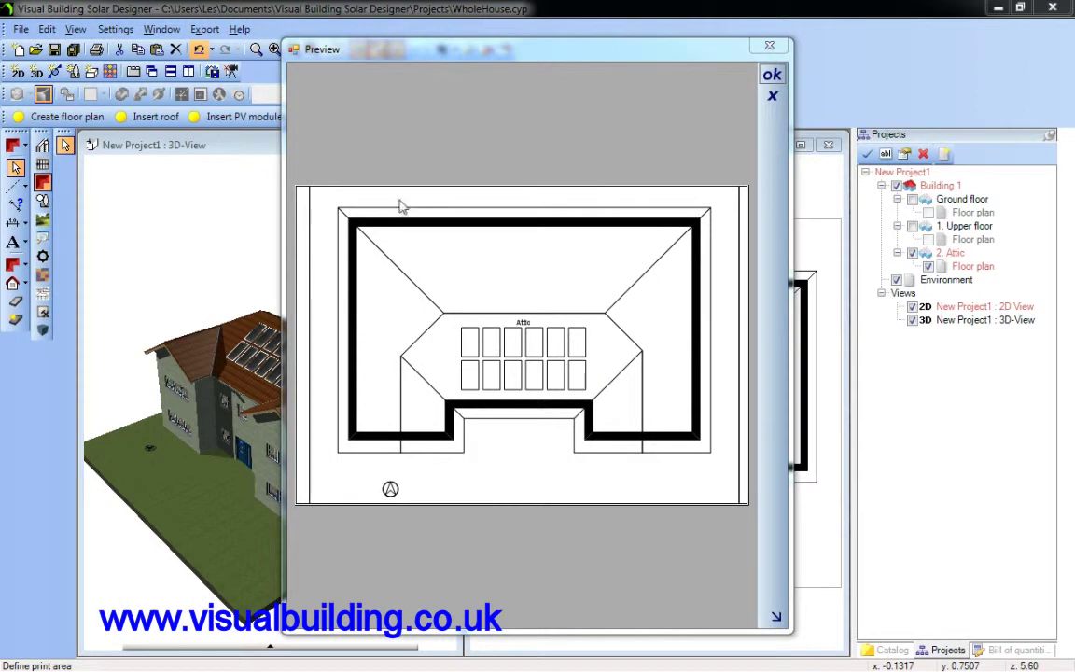
pyautogui.click(774, 77)
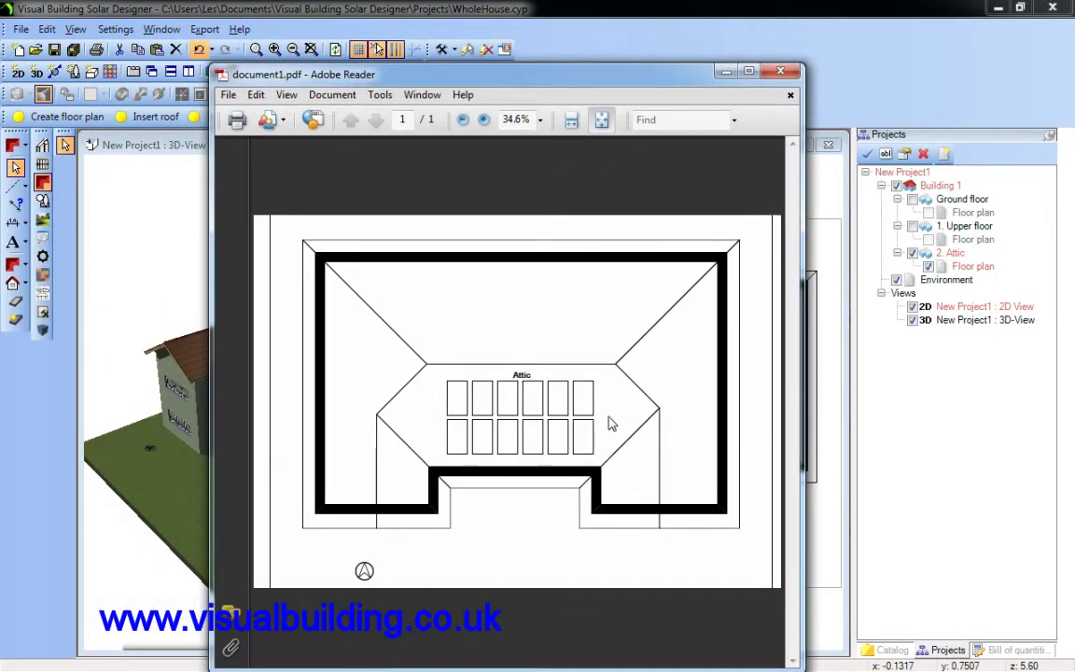
pyautogui.click(780, 72)
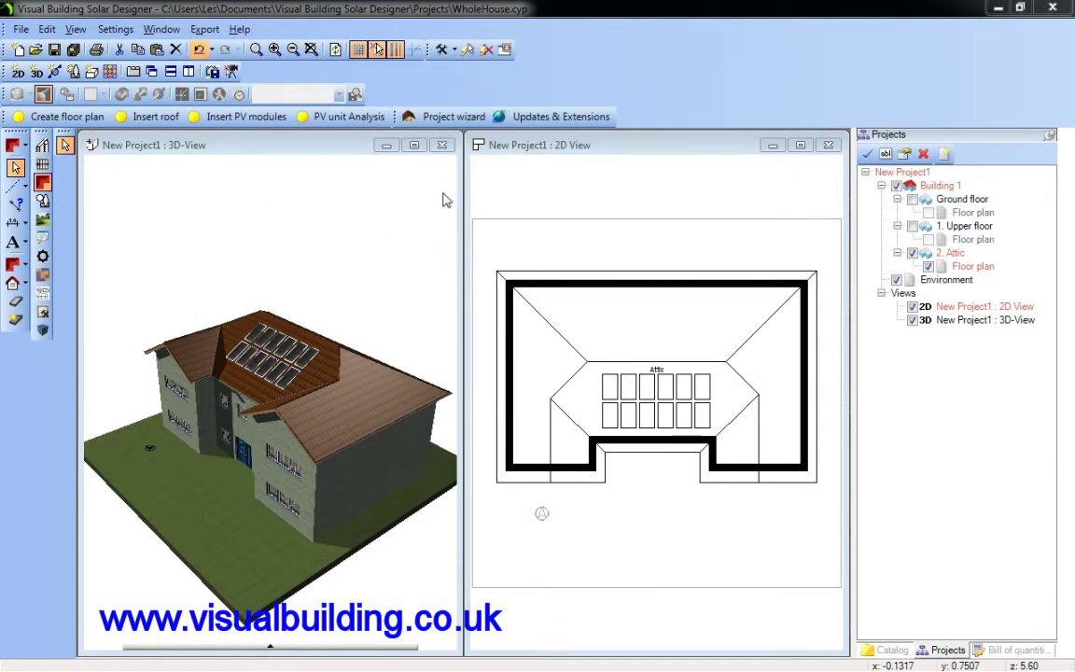
# Start saving the 2D view as a bitmap with user-defined dimensions, setting the width to 1024 with the aspect ratio maintained
pyautogui.click(617, 153)
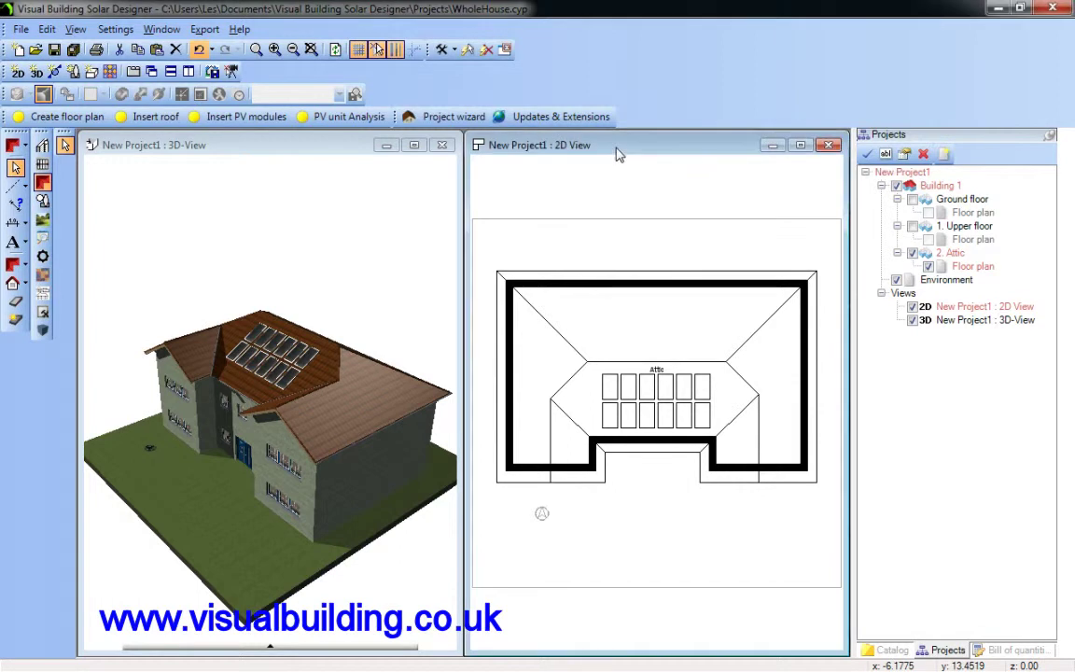
pyautogui.click(293, 159)
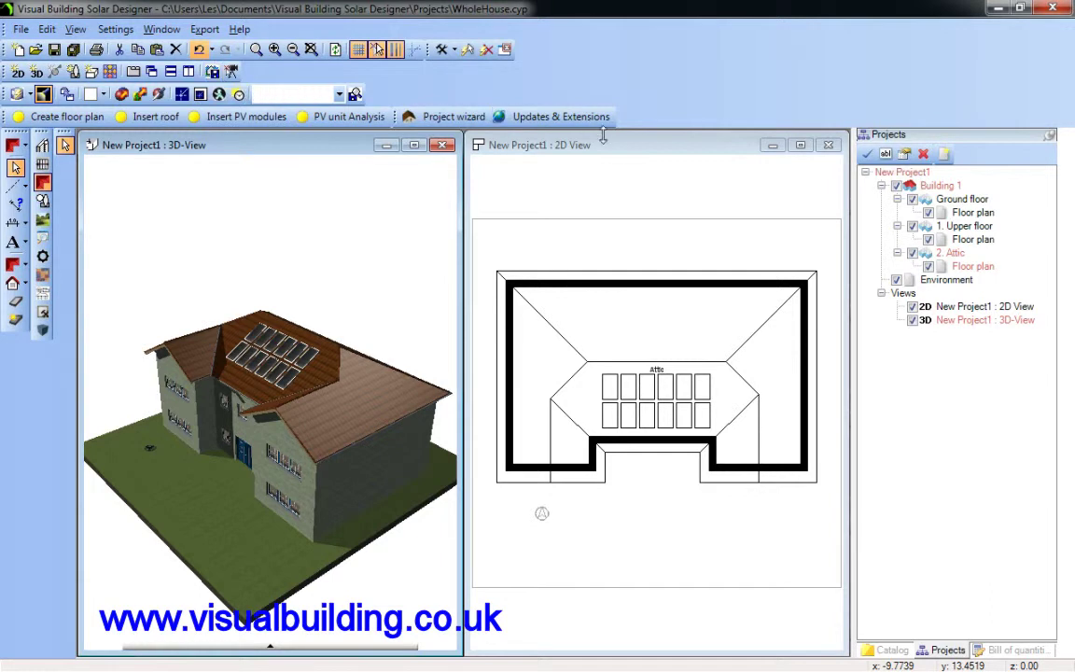
pyautogui.click(630, 157)
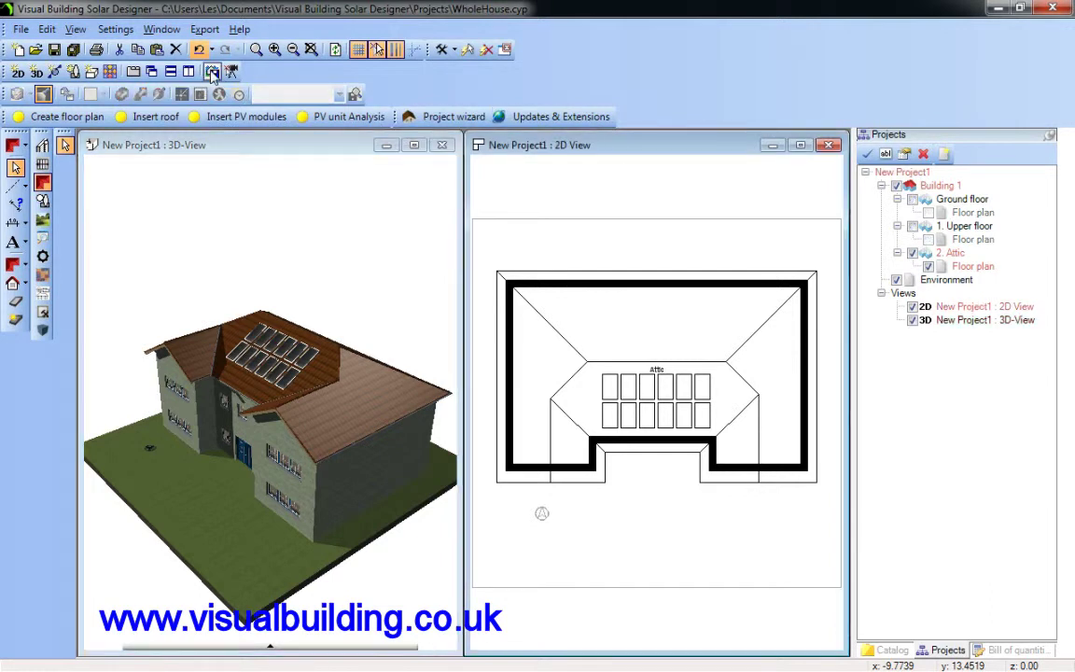
pyautogui.click(213, 73)
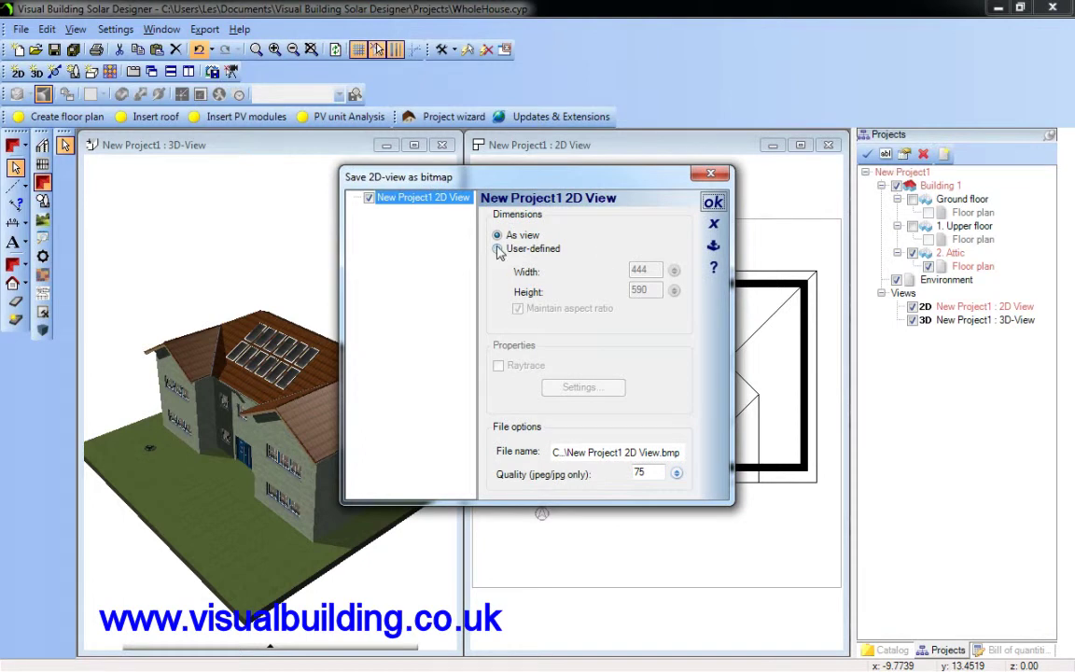
pyautogui.click(500, 249)
pyautogui.moveTo(665, 269); pyautogui.dragTo(625, 270)
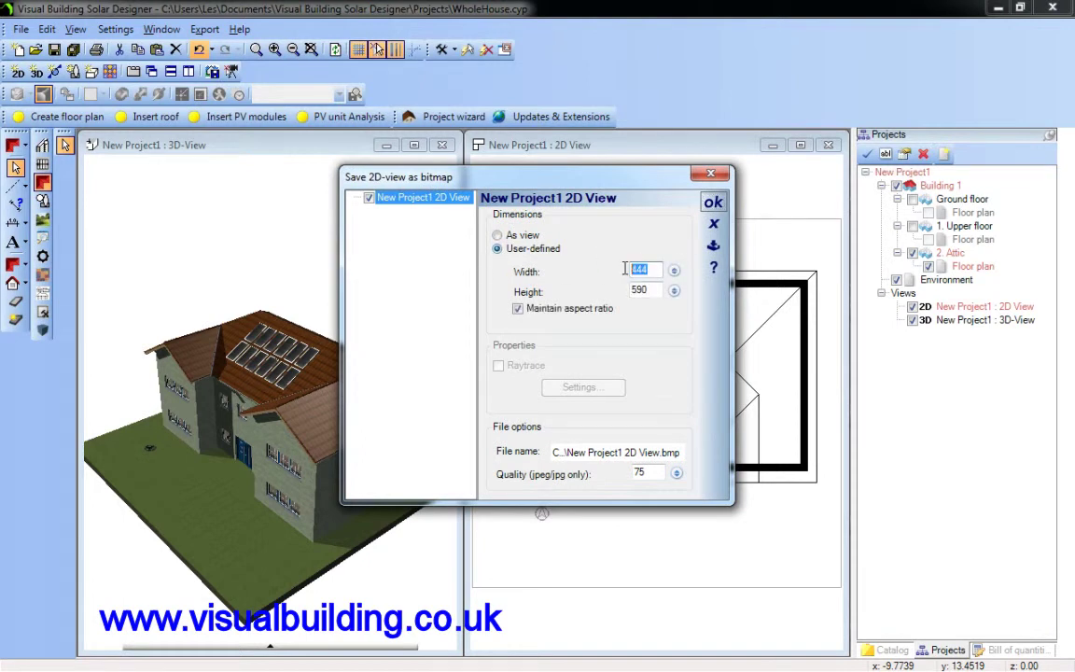
pyautogui.write('1024')
# Choose New Project1 2D View.bmp in Windows Bitmap format as the output file and accept overwriting the existing one
pyautogui.click(616, 454)
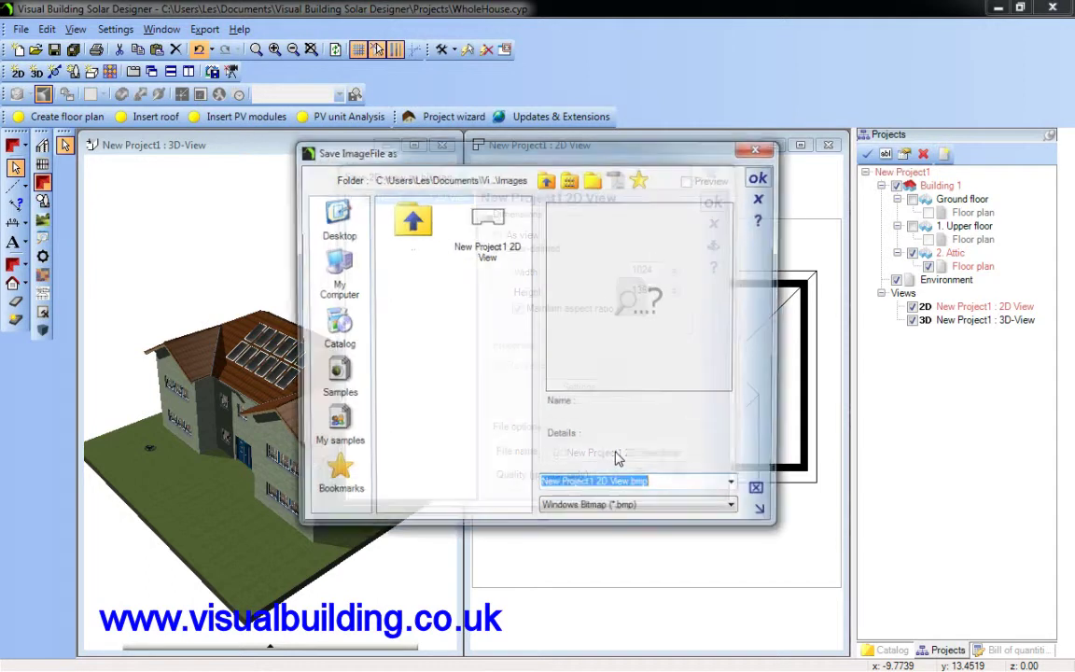
pyautogui.click(736, 511)
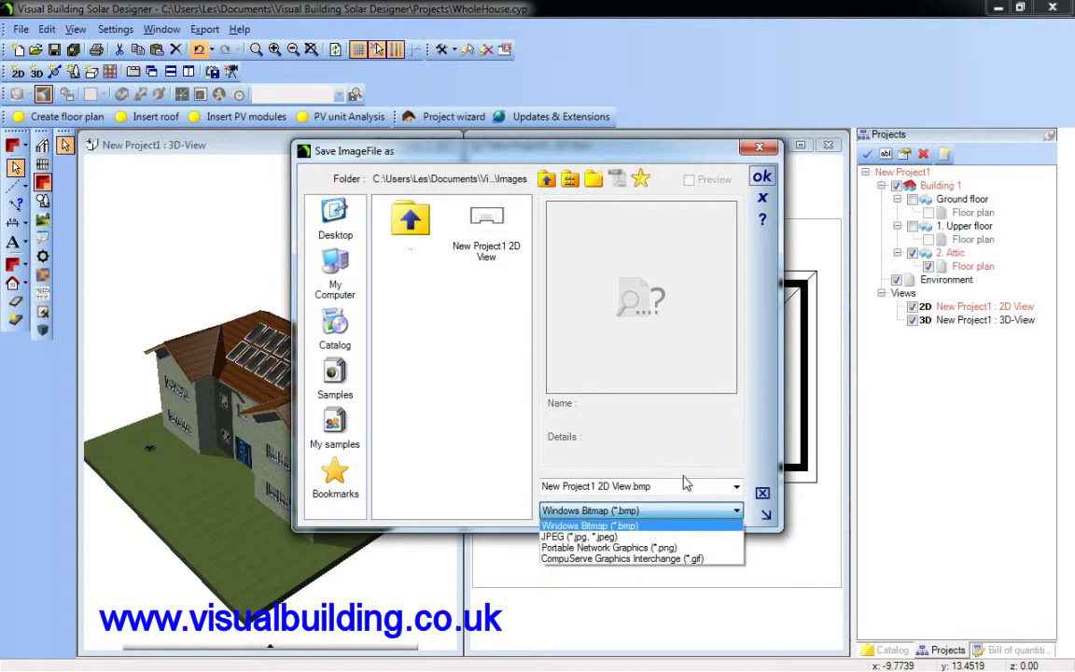
pyautogui.click(703, 447)
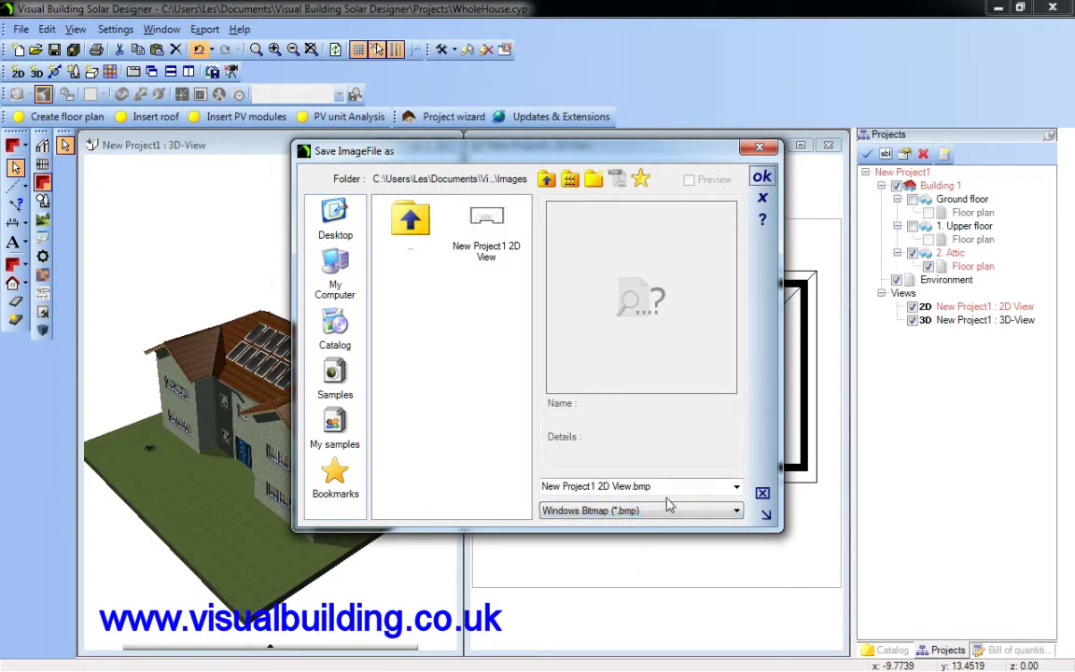
pyautogui.click(762, 178)
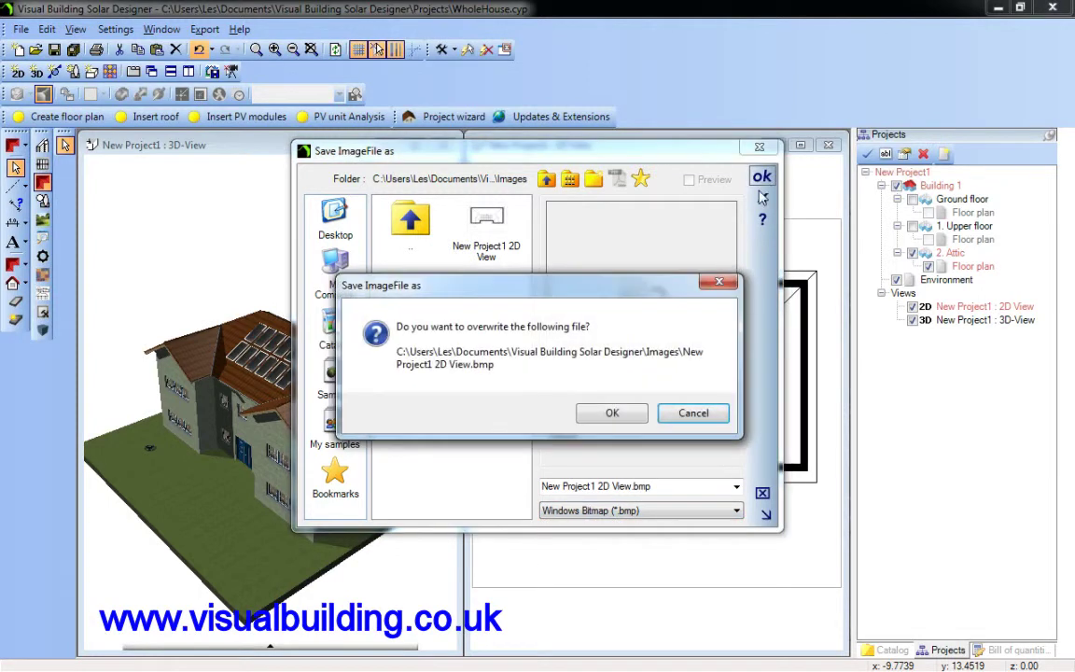
pyautogui.click(612, 414)
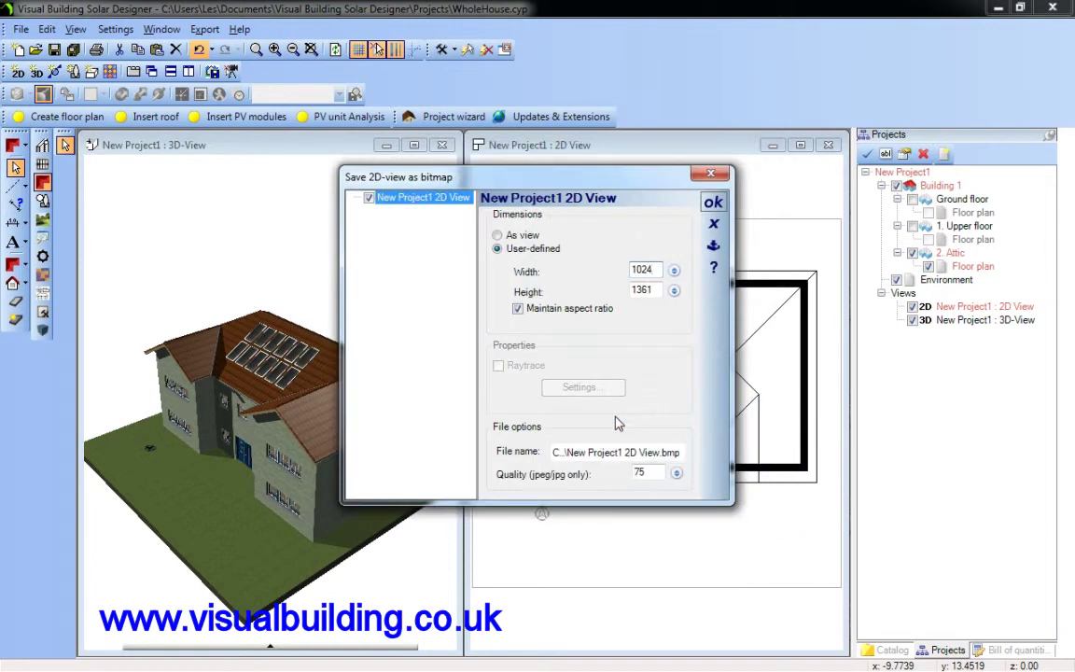
# Save the 2D view bitmap, then check the roof plan closely in the image viewer and close it
pyautogui.click(719, 204)
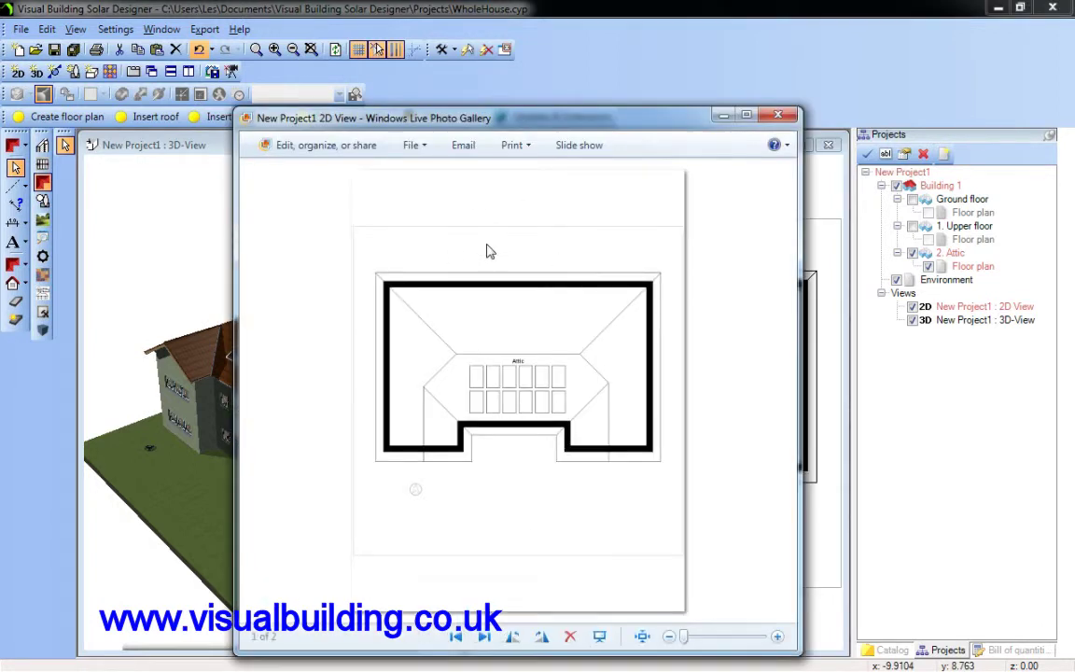
pyautogui.click(778, 637)
pyautogui.click(778, 637)
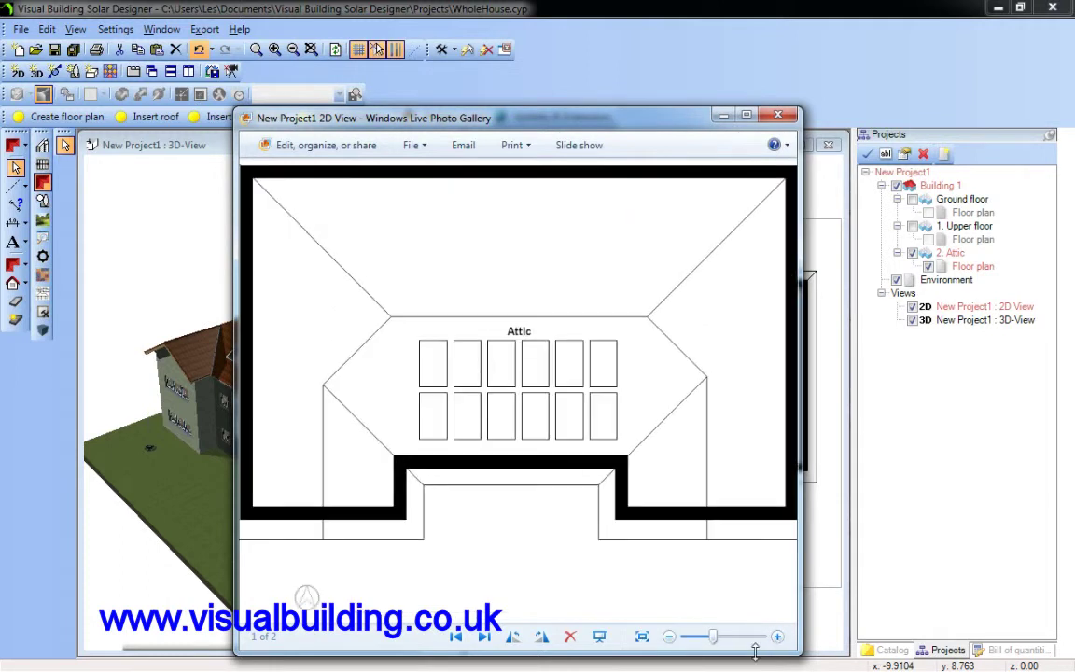
pyautogui.click(669, 637)
pyautogui.click(671, 637)
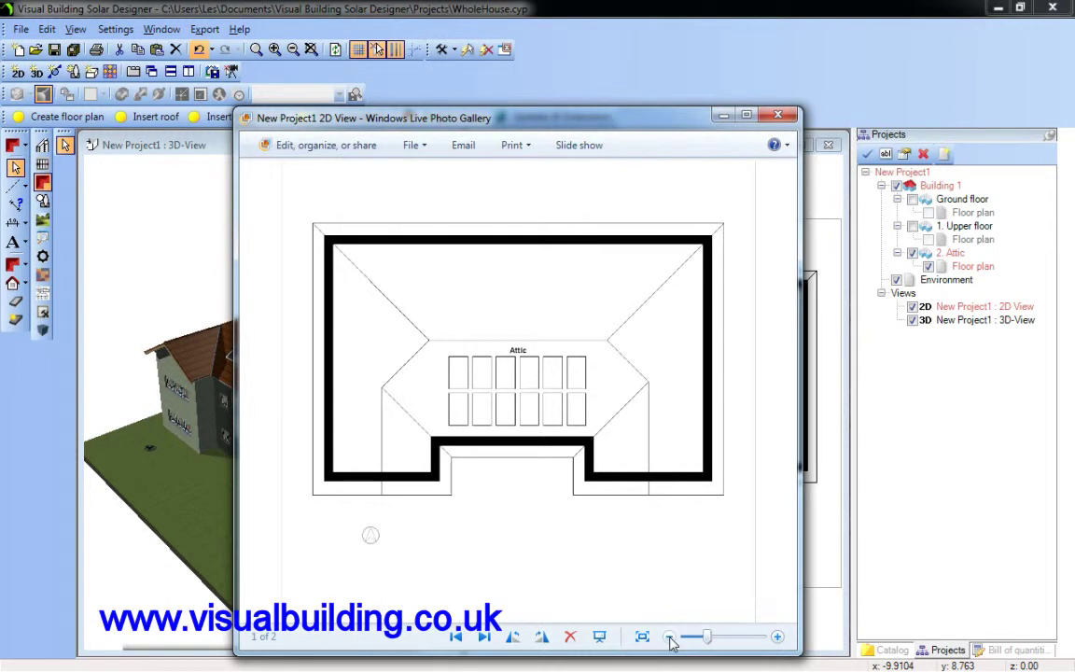
pyautogui.click(778, 114)
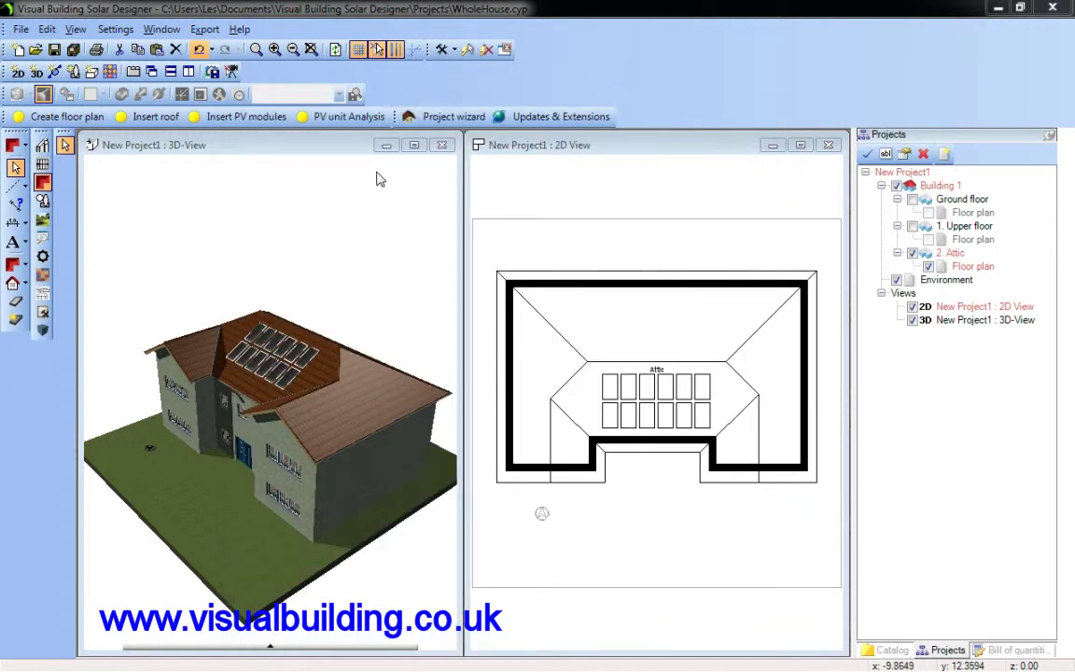
# Start saving the 3D view as a picture with user-defined dimensions, setting the width to 1024 with the aspect ratio maintained
pyautogui.click(308, 142)
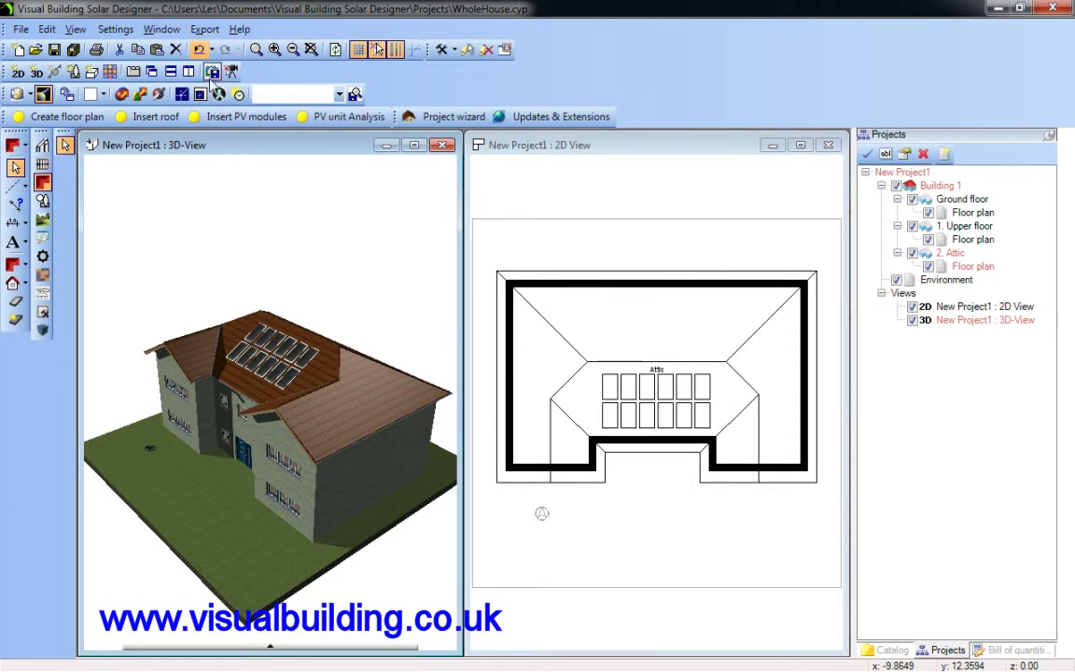
pyautogui.click(213, 79)
pyautogui.click(498, 249)
pyautogui.doubleClick(642, 270)
pyautogui.write('1024')
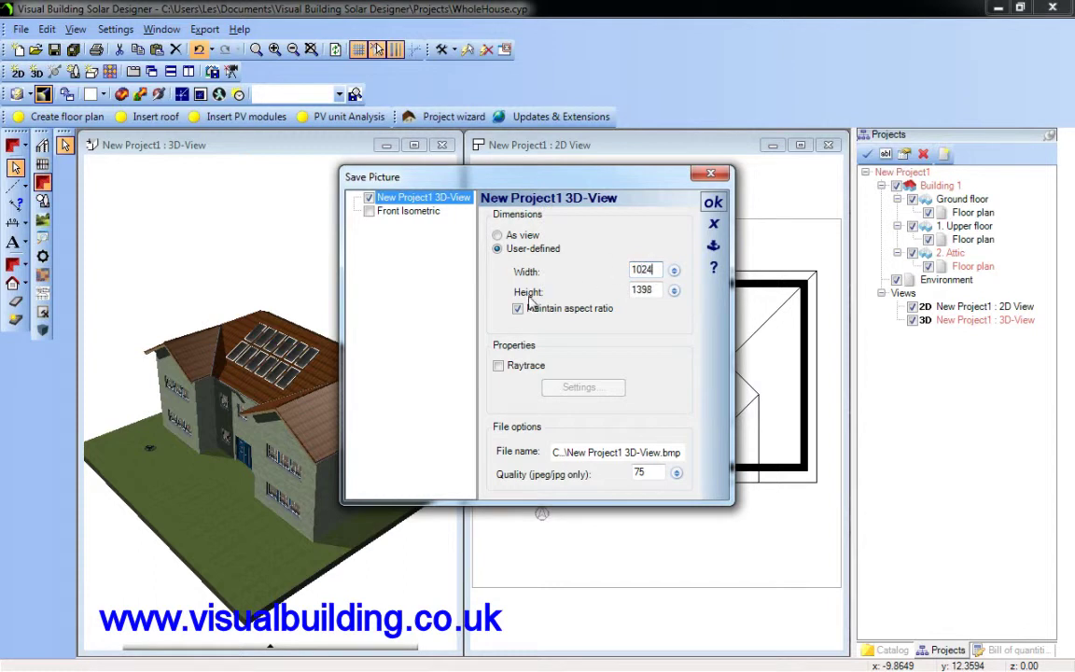
# Enable raytracing for the 3D picture and accept the raytracer settings as they are
pyautogui.click(498, 366)
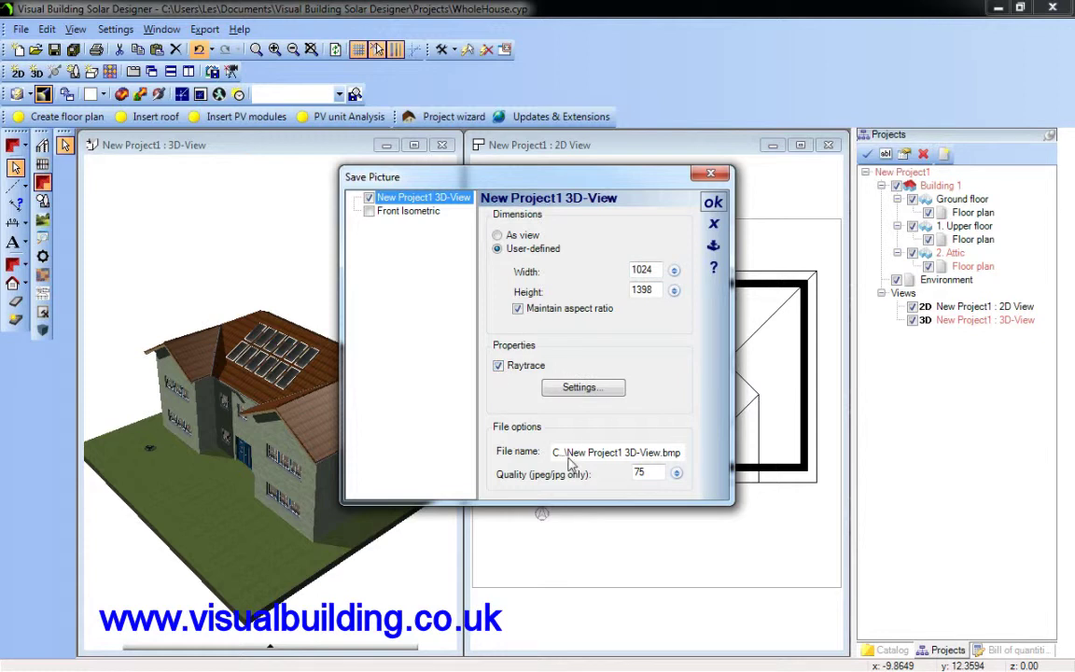
pyautogui.click(601, 390)
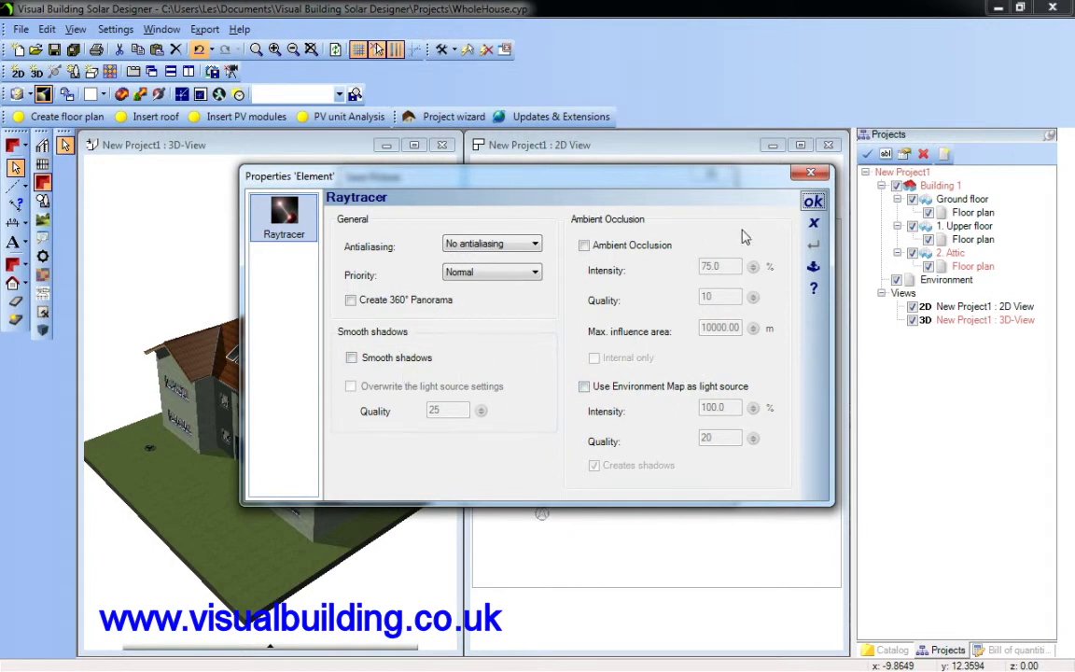
pyautogui.click(813, 201)
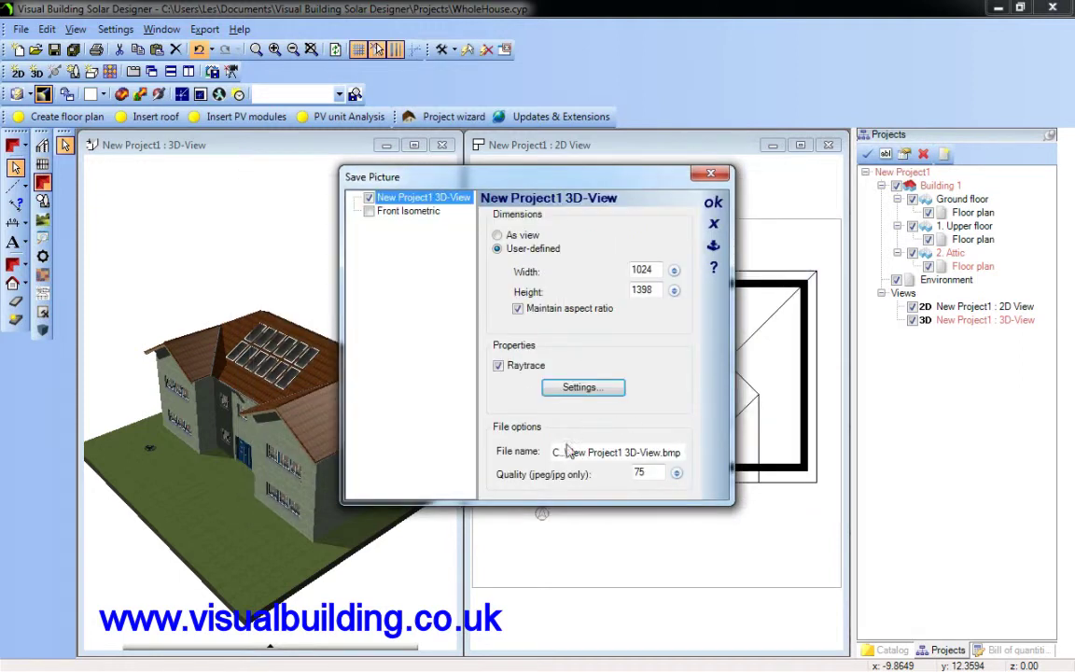
# Set the picture's output file to JPEG format with the file name test
pyautogui.click(661, 454)
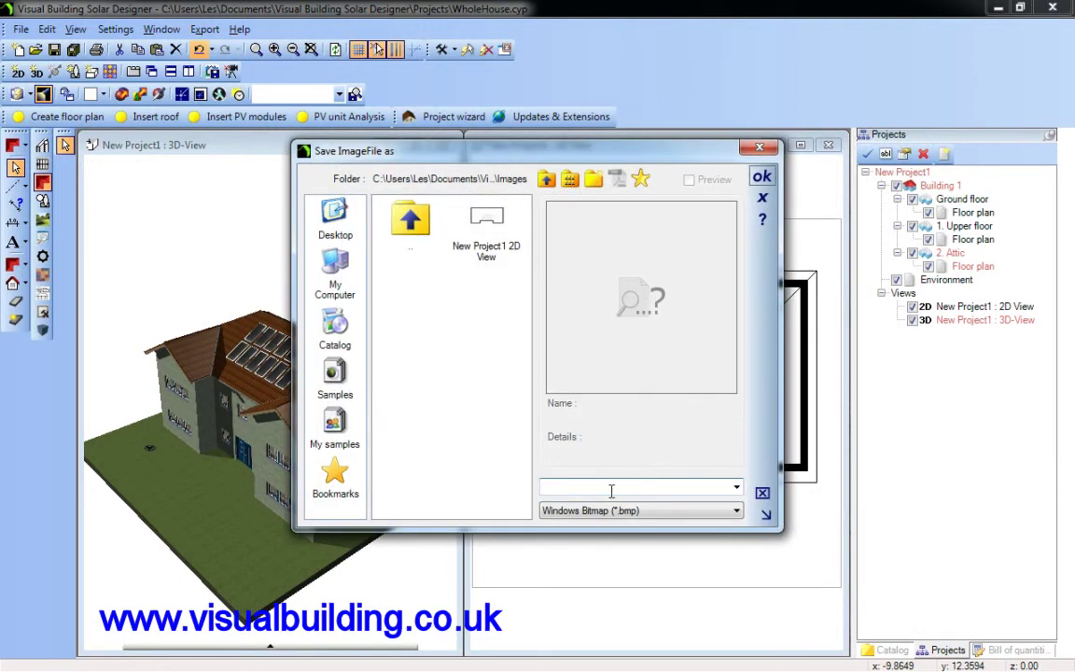
pyautogui.click(718, 511)
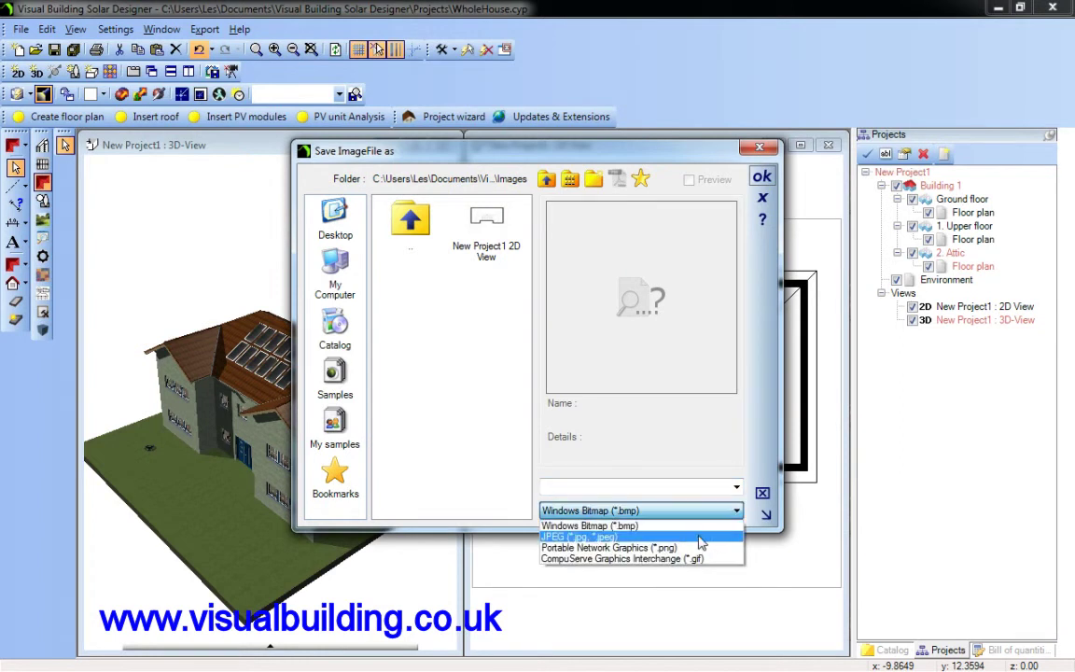
pyautogui.click(727, 538)
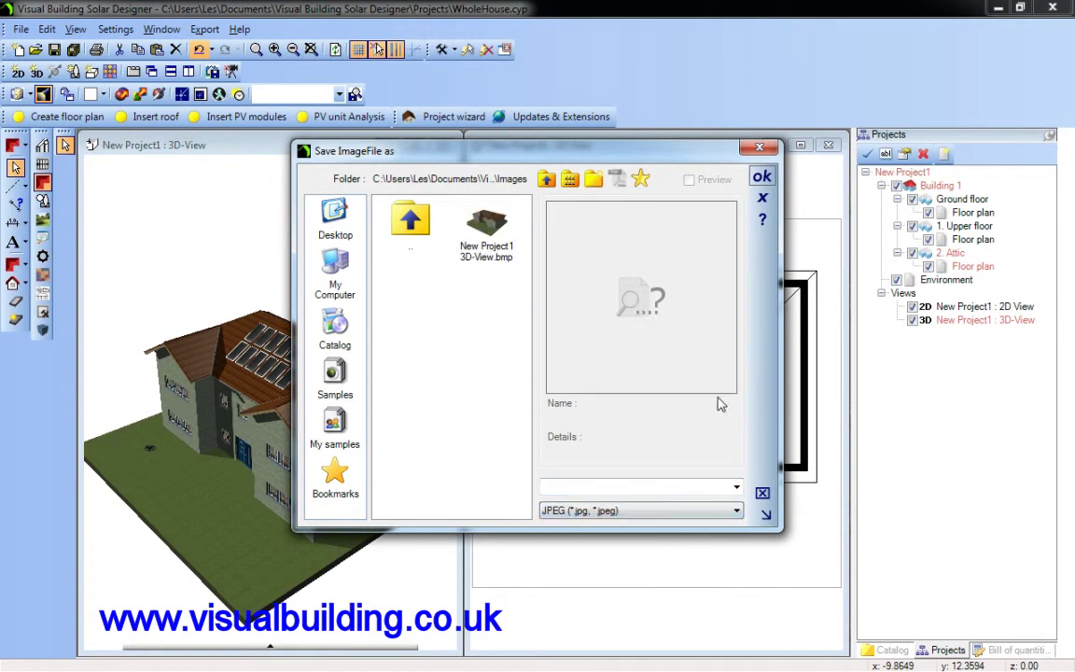
pyautogui.click(762, 177)
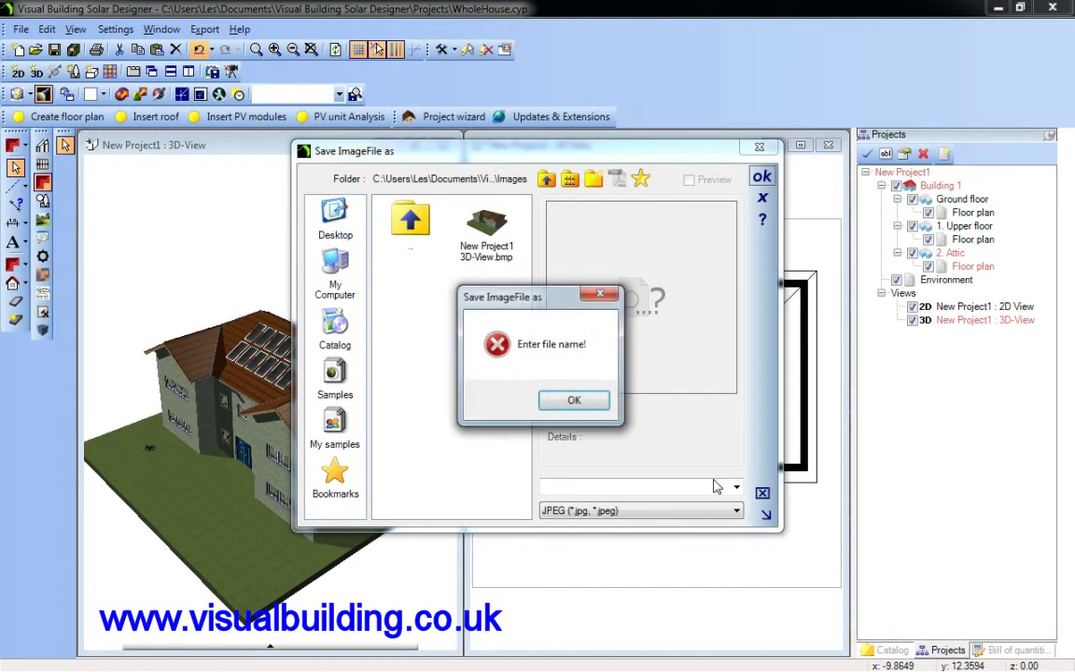
pyautogui.click(600, 401)
pyautogui.click(581, 486)
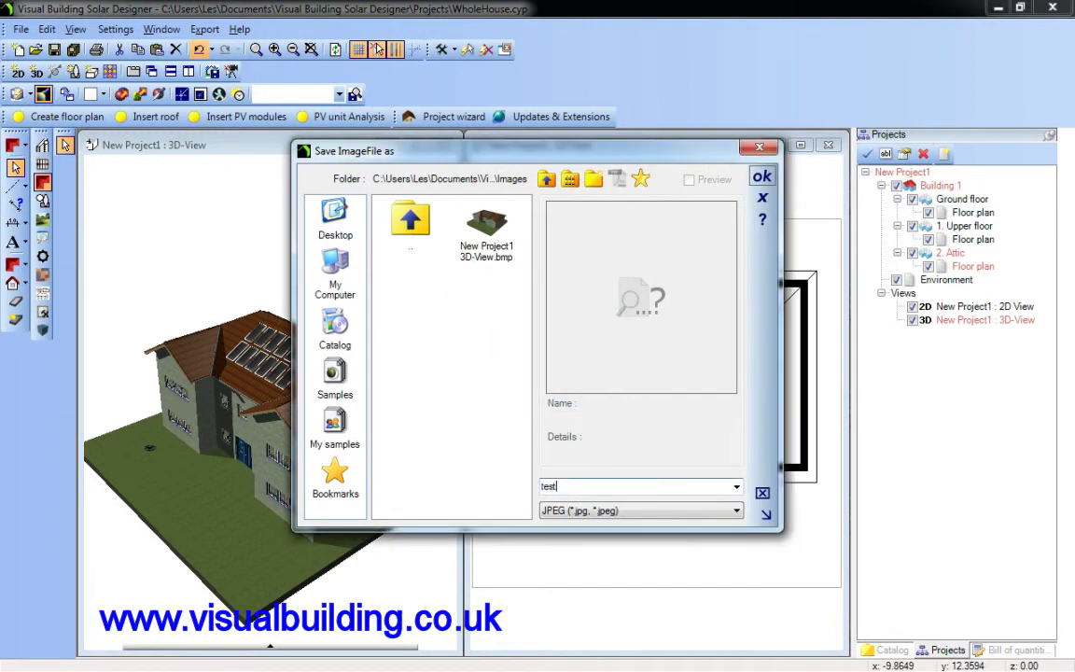
pyautogui.click(761, 178)
# Save the raytraced 3D picture at JPEG quality 100, then check the result in the image viewer and minimize it
pyautogui.doubleClick(626, 471)
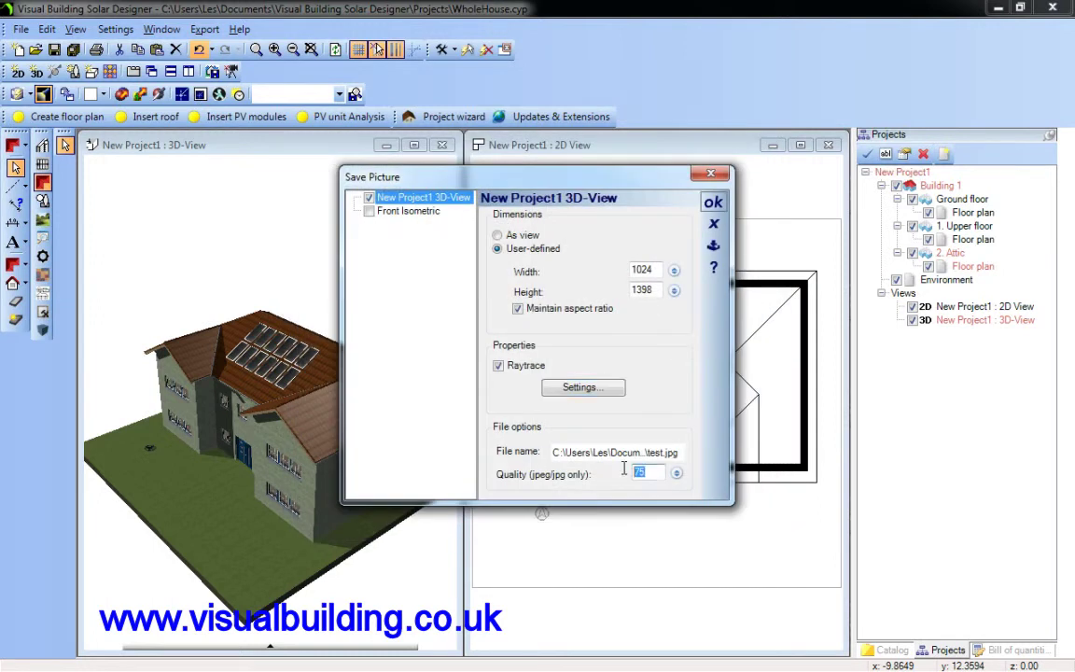
pyautogui.write('100')
pyautogui.click(712, 203)
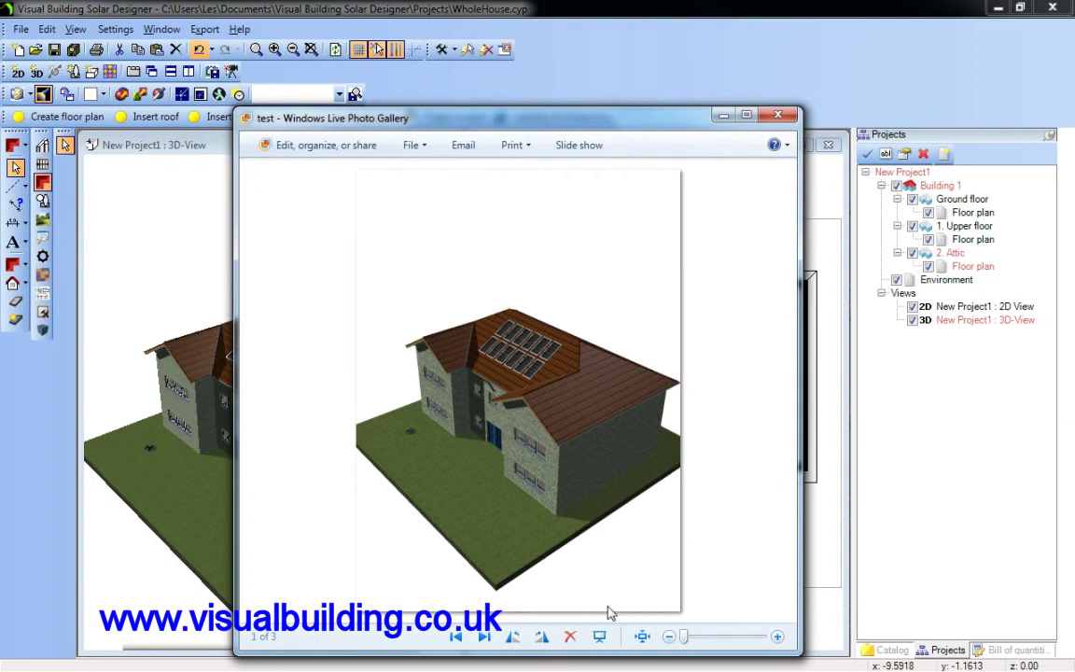
pyautogui.moveTo(680, 644)
pyautogui.mouseDown()
pyautogui.moveTo(733, 644)
pyautogui.moveTo(702, 643)
pyautogui.mouseUp()
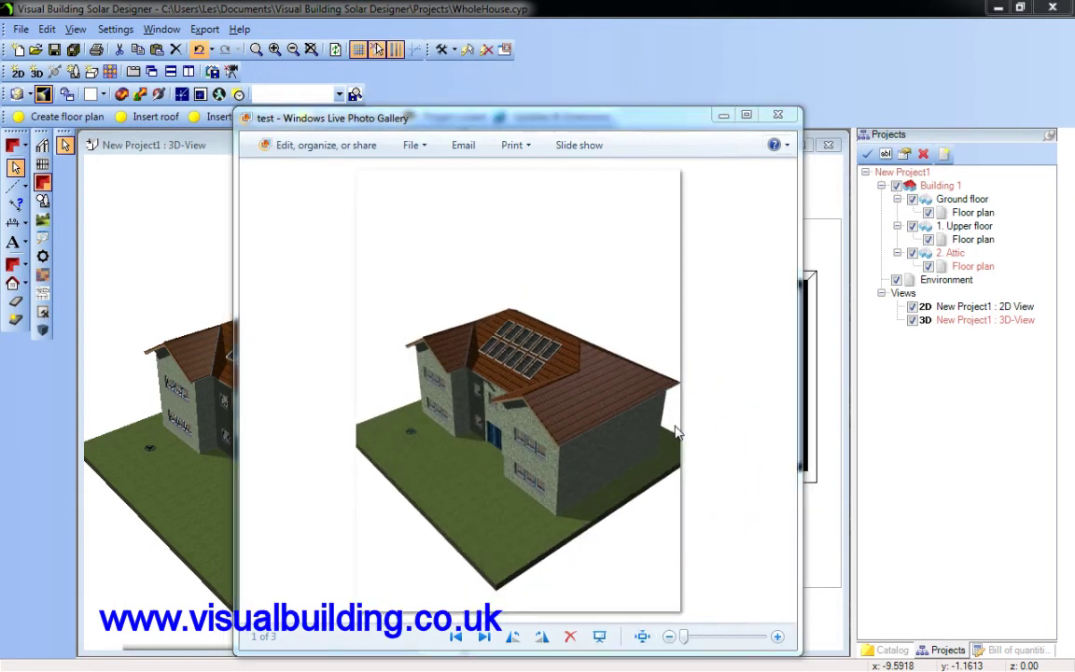
pyautogui.click(723, 115)
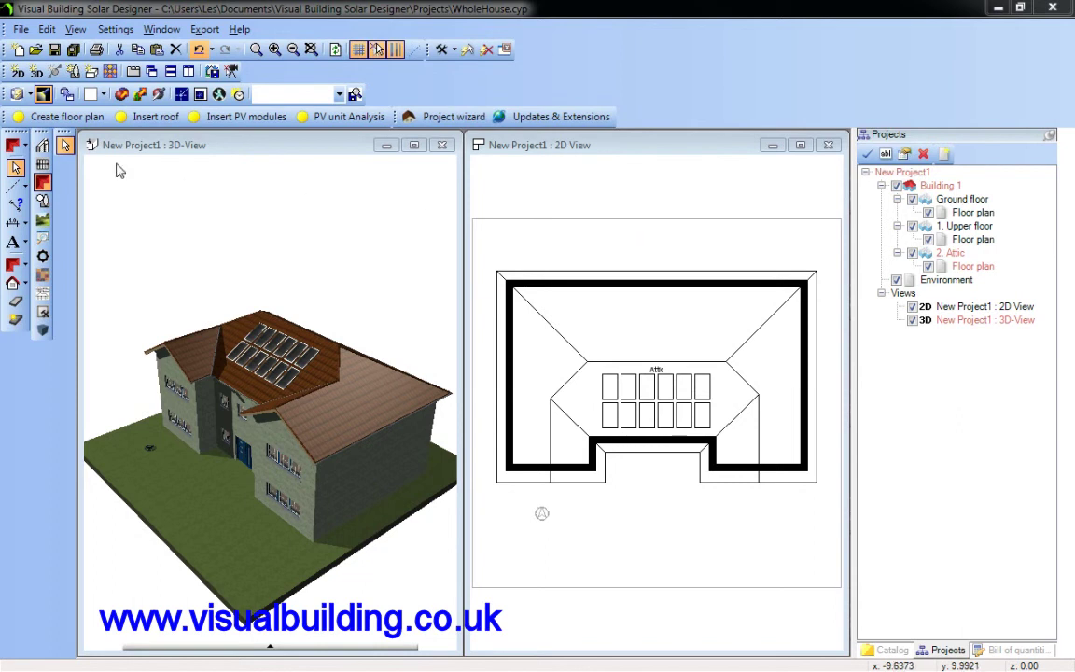
pyautogui.click(220, 147)
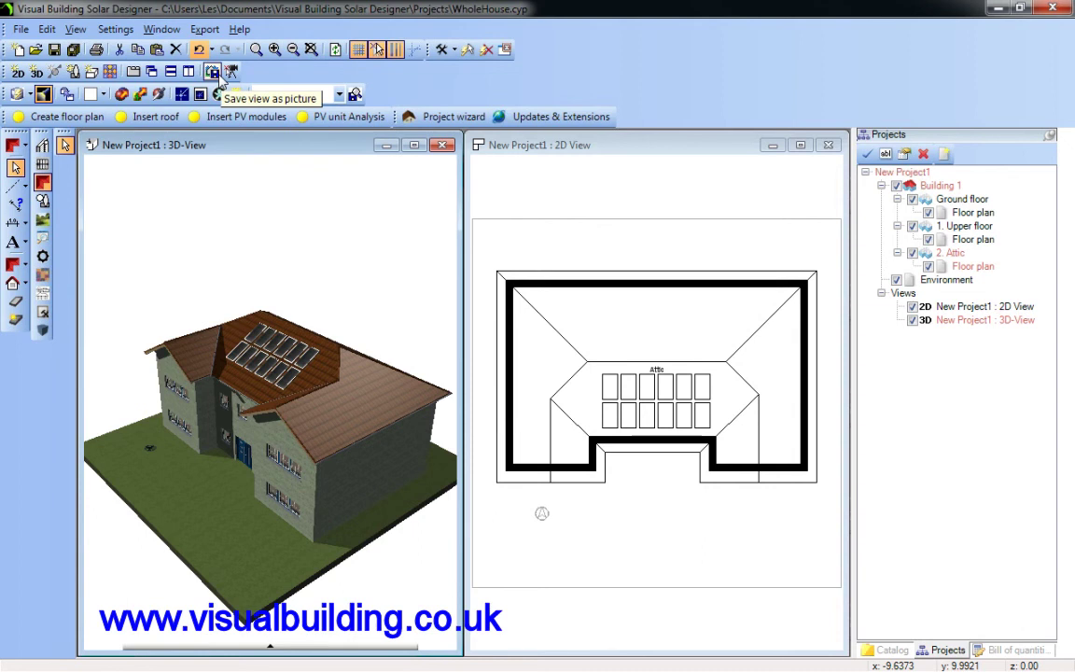
pyautogui.click(20, 29)
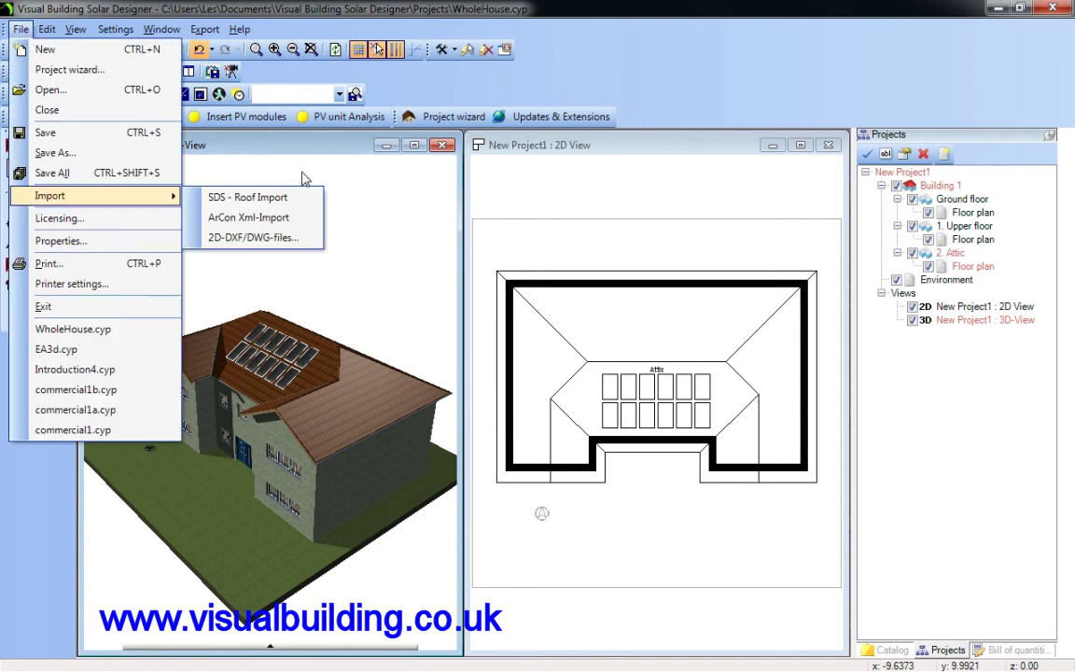
pyautogui.click(334, 147)
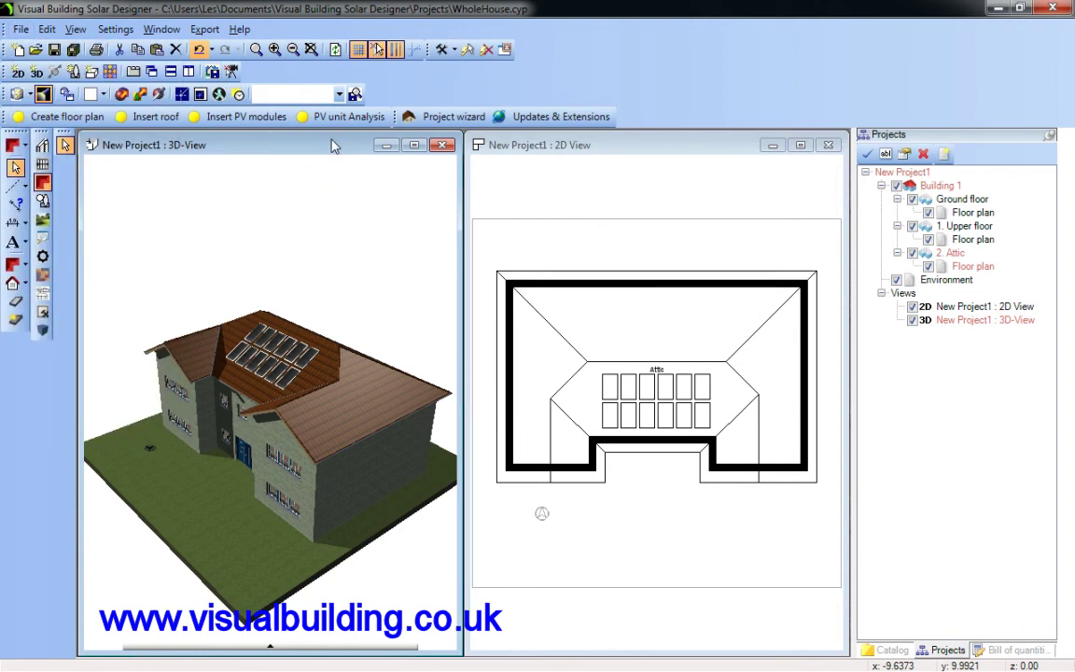